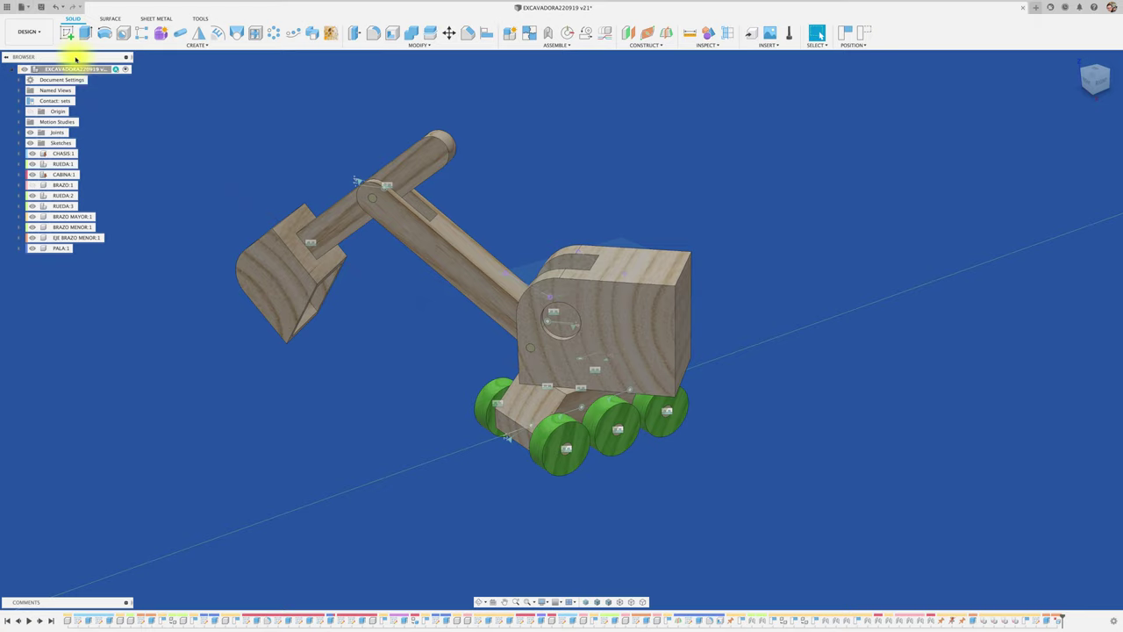
# Switch the excavator project from the Design workspace to the Render workspace
pyautogui.click(29, 32)
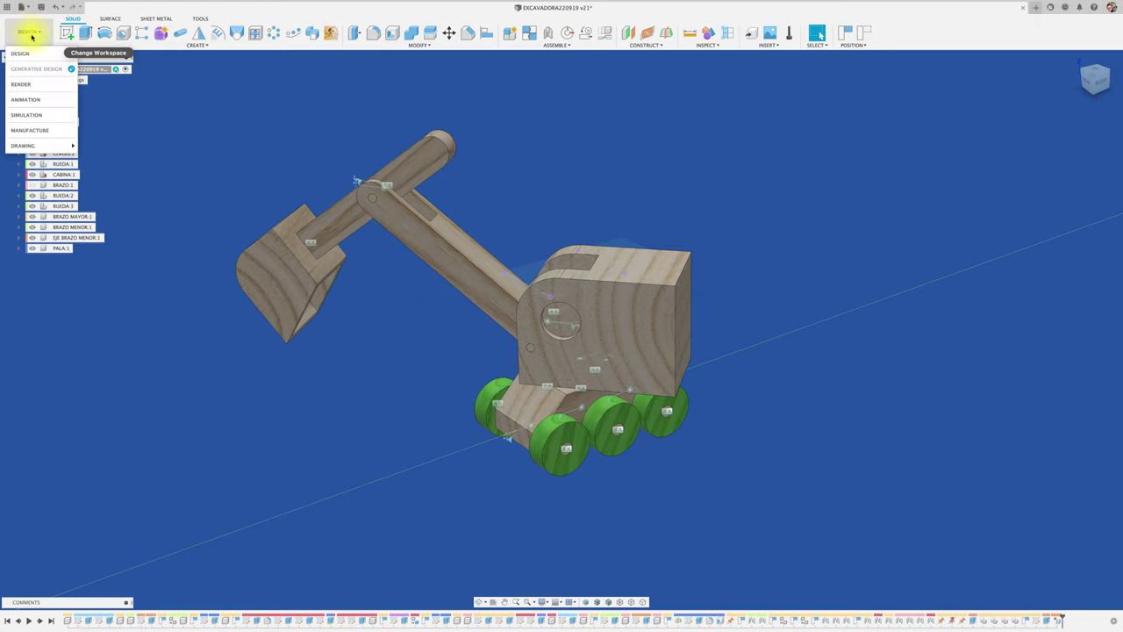
pyautogui.click(44, 84)
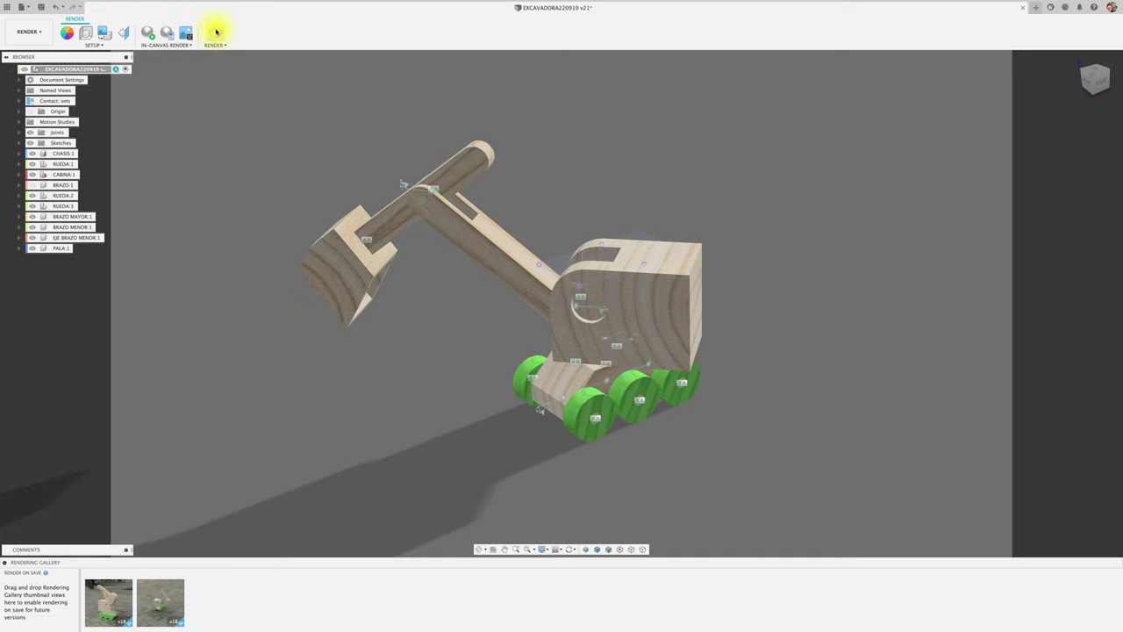
# Open Render Settings, move the dialog off the model, and choose the Local Renderer
pyautogui.click(216, 32)
pyautogui.moveTo(580, 230); pyautogui.dragTo(746, 94)
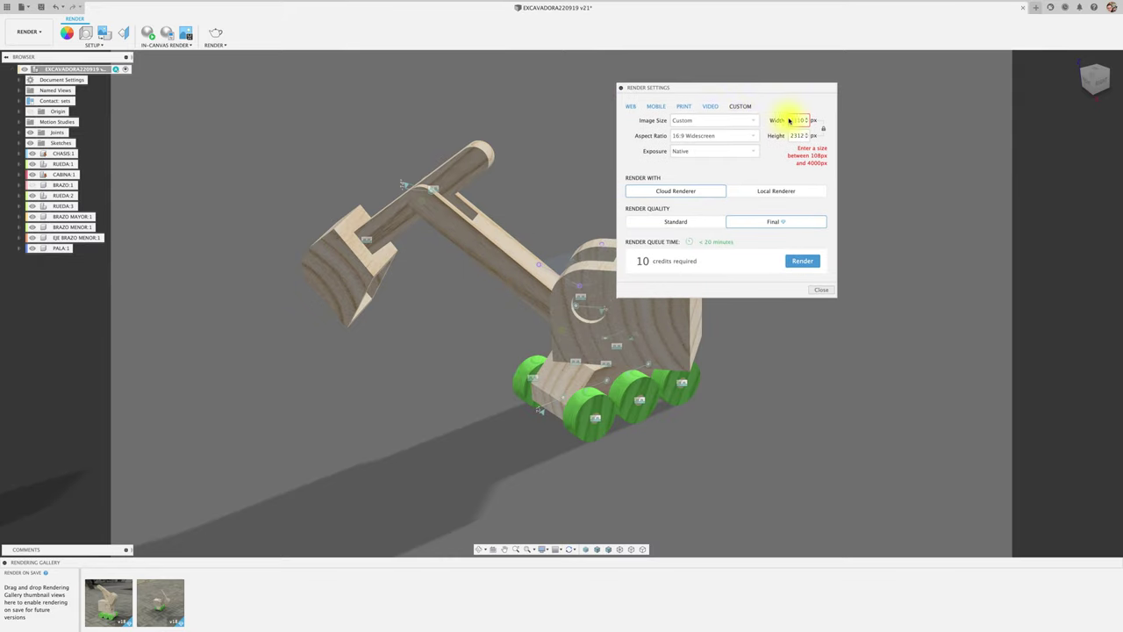
pyautogui.click(764, 197)
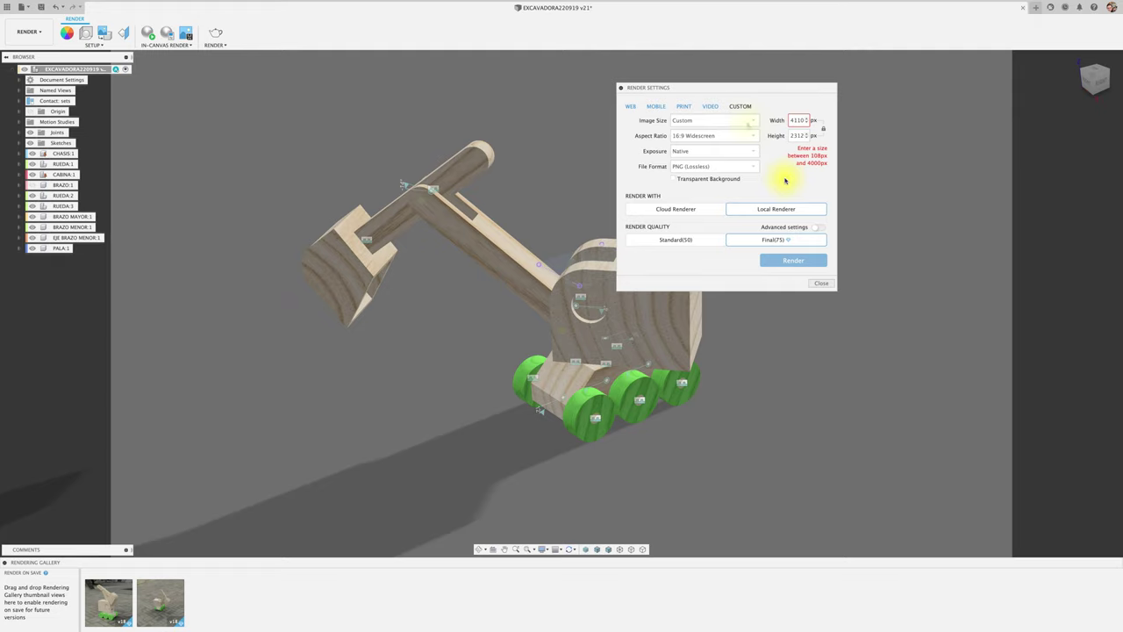
# Set the image size to 1600x1200 (1.9 MP) after briefly trying the 4x6 1800x1200 preset
pyautogui.click(748, 122)
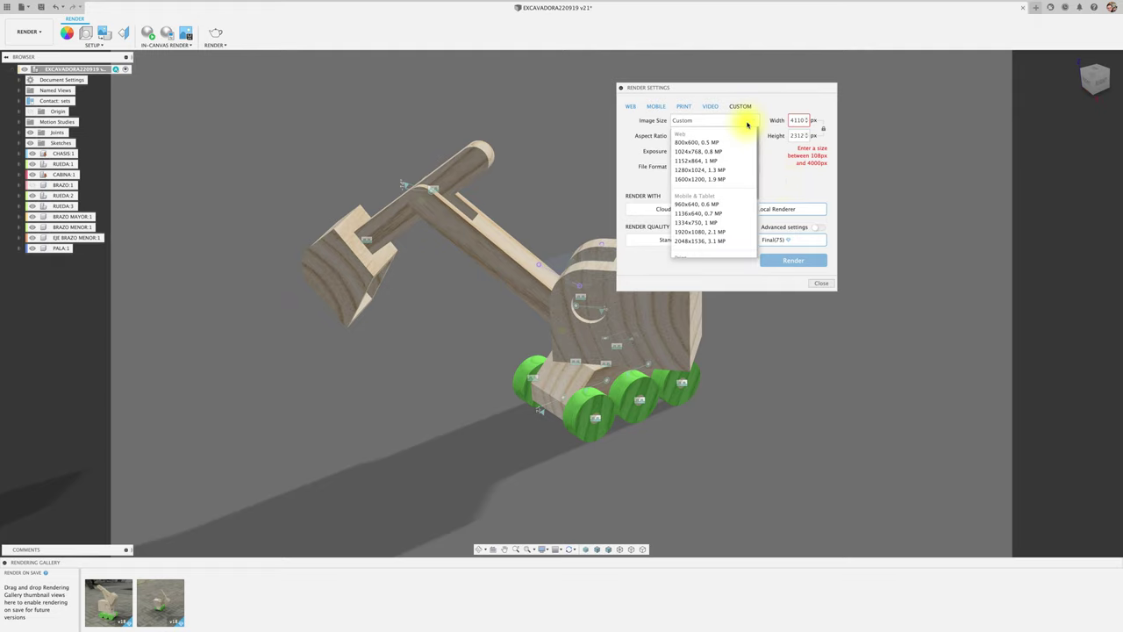
pyautogui.click(719, 180)
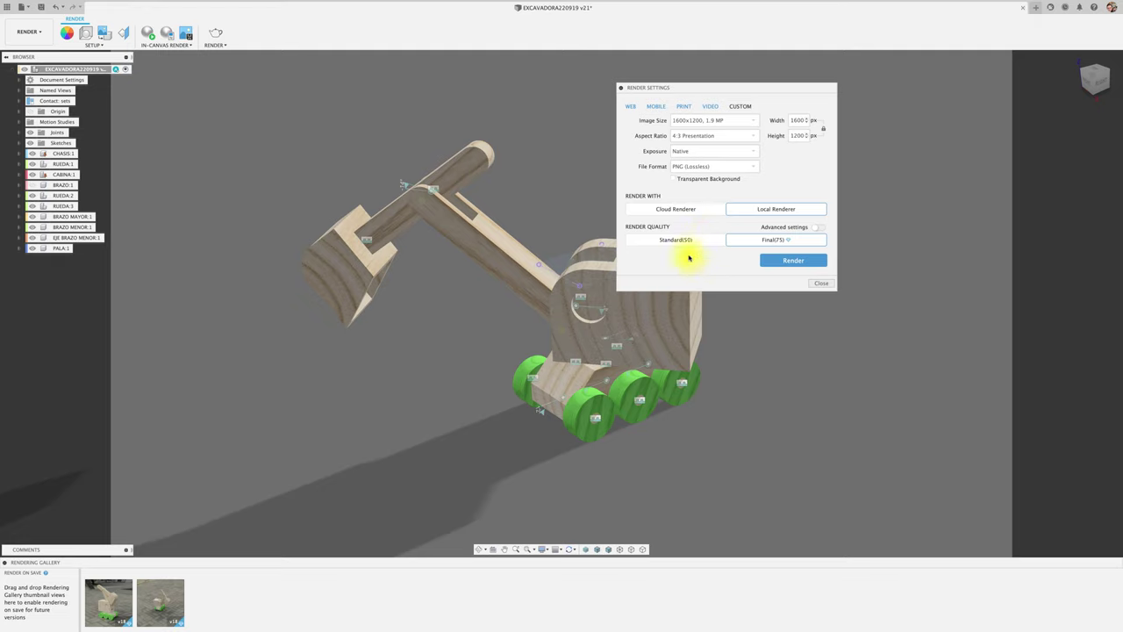
pyautogui.click(733, 121)
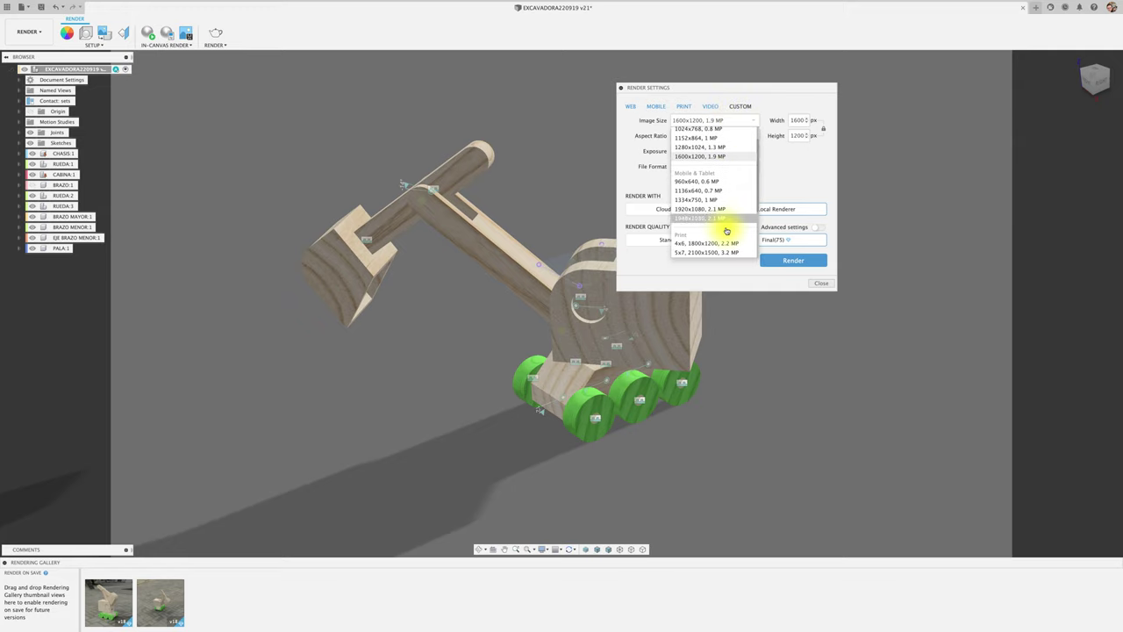
pyautogui.scroll(-3, 738, 216)
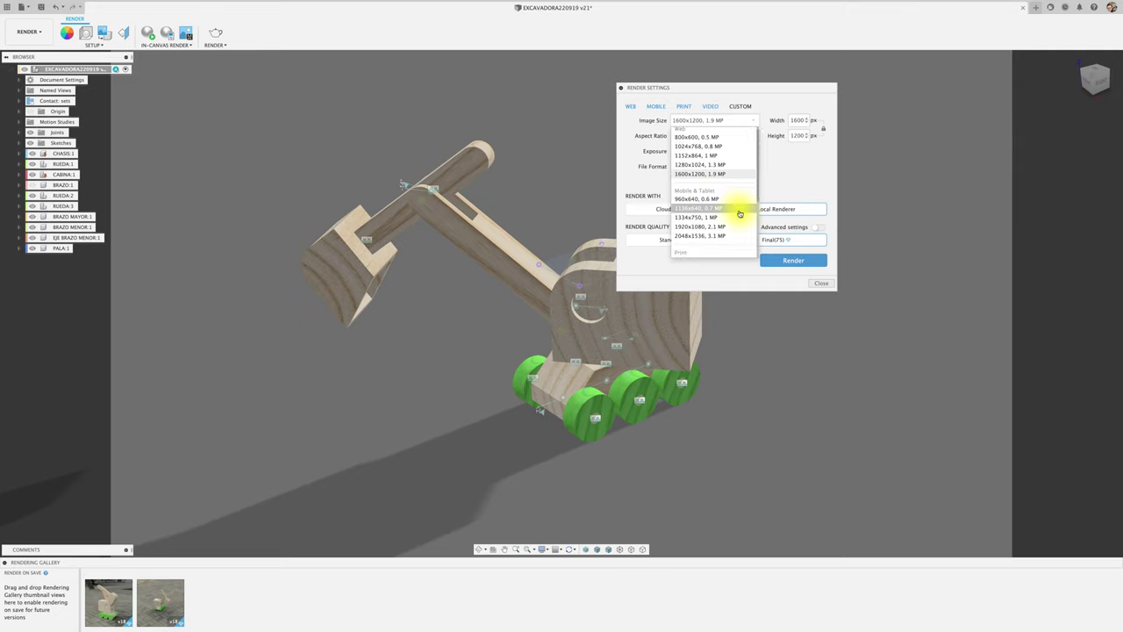
pyautogui.scroll(-3, 740, 212)
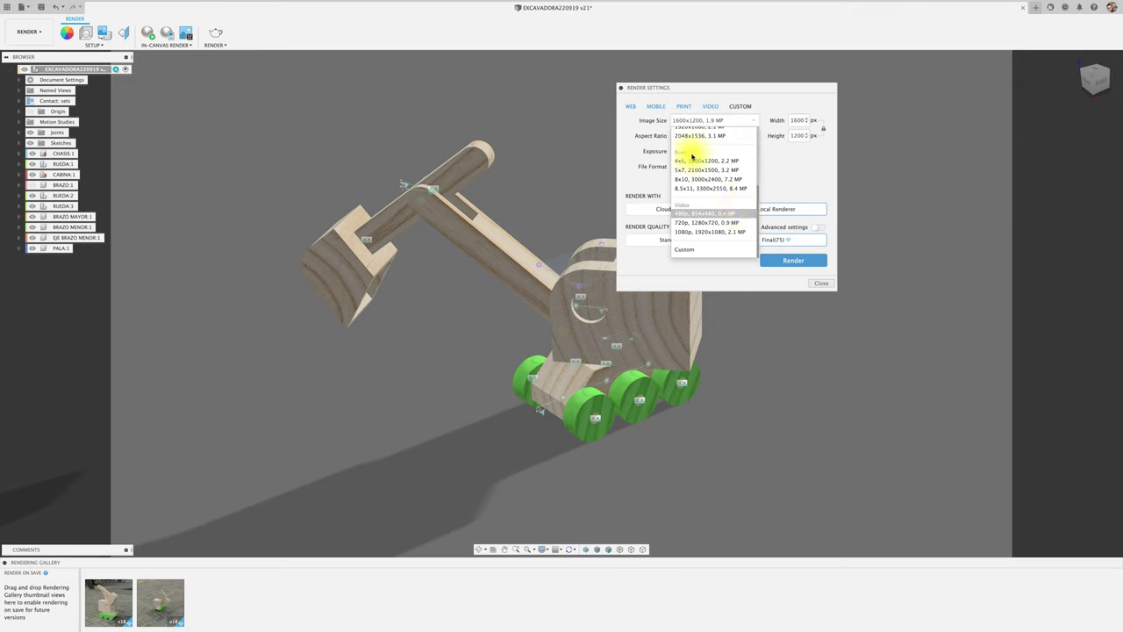
pyautogui.scroll(2, 741, 188)
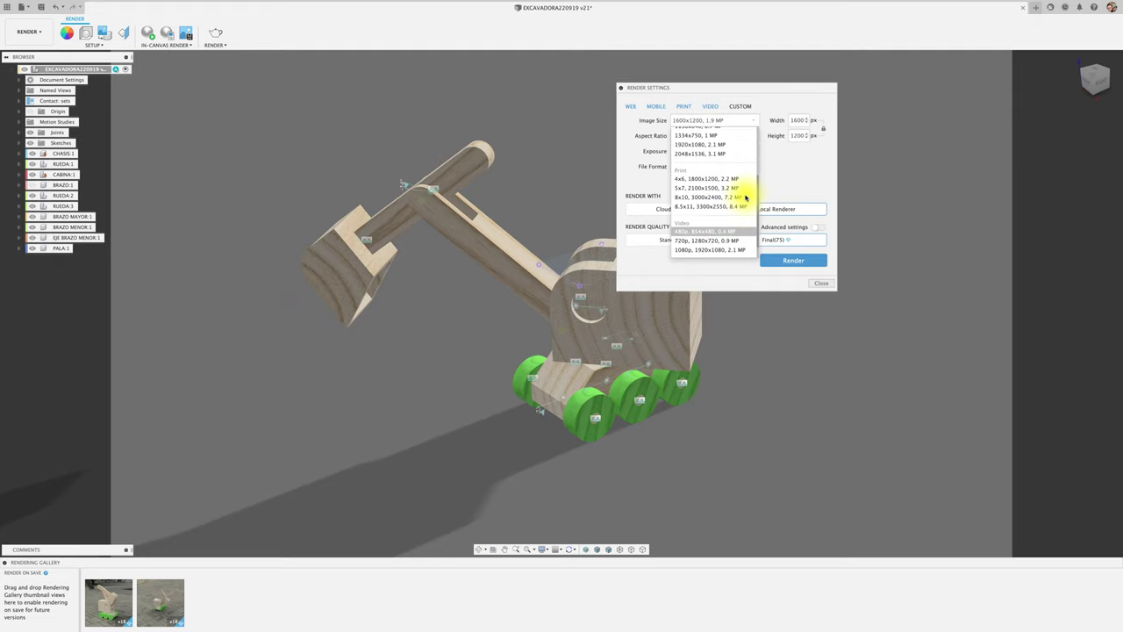
pyautogui.click(720, 178)
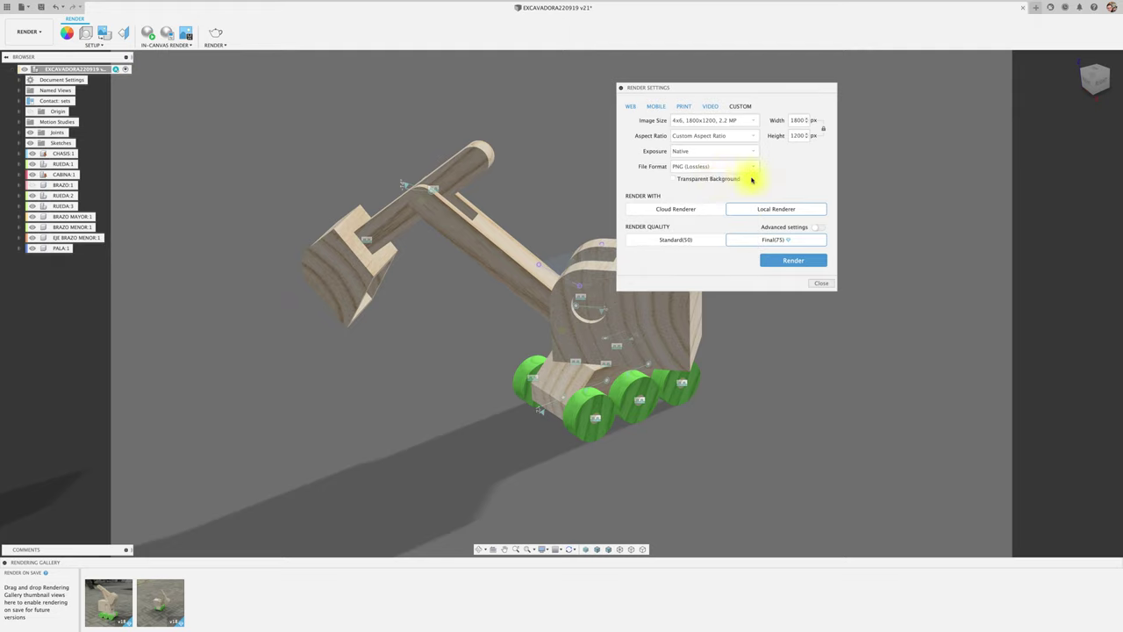
pyautogui.click(745, 121)
pyautogui.scroll(5, 739, 189)
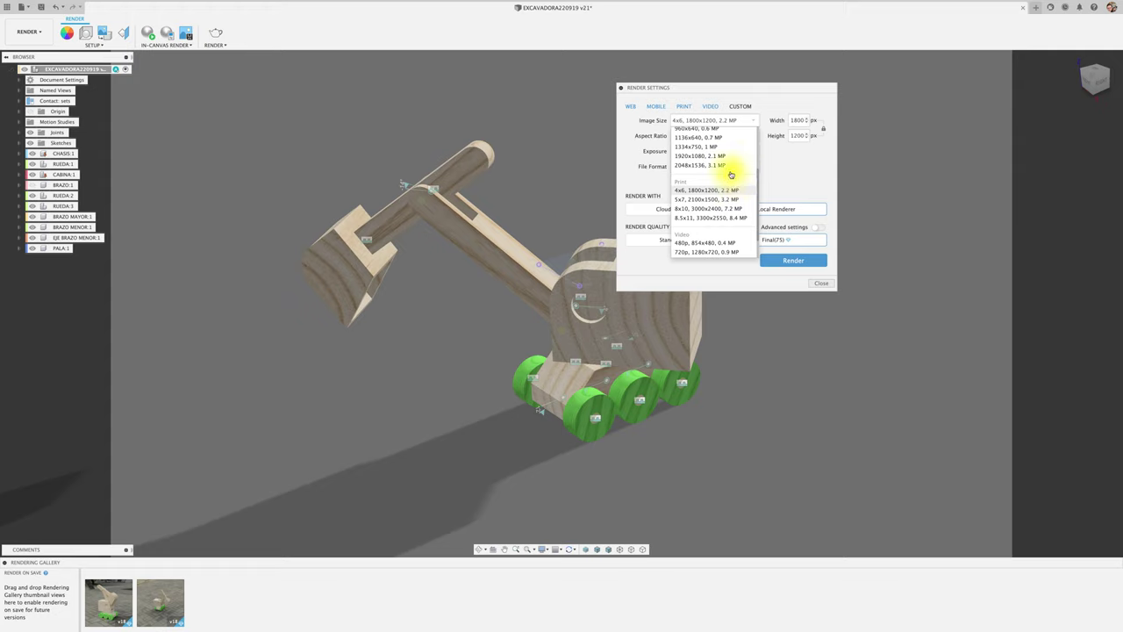
pyautogui.scroll(1, 735, 211)
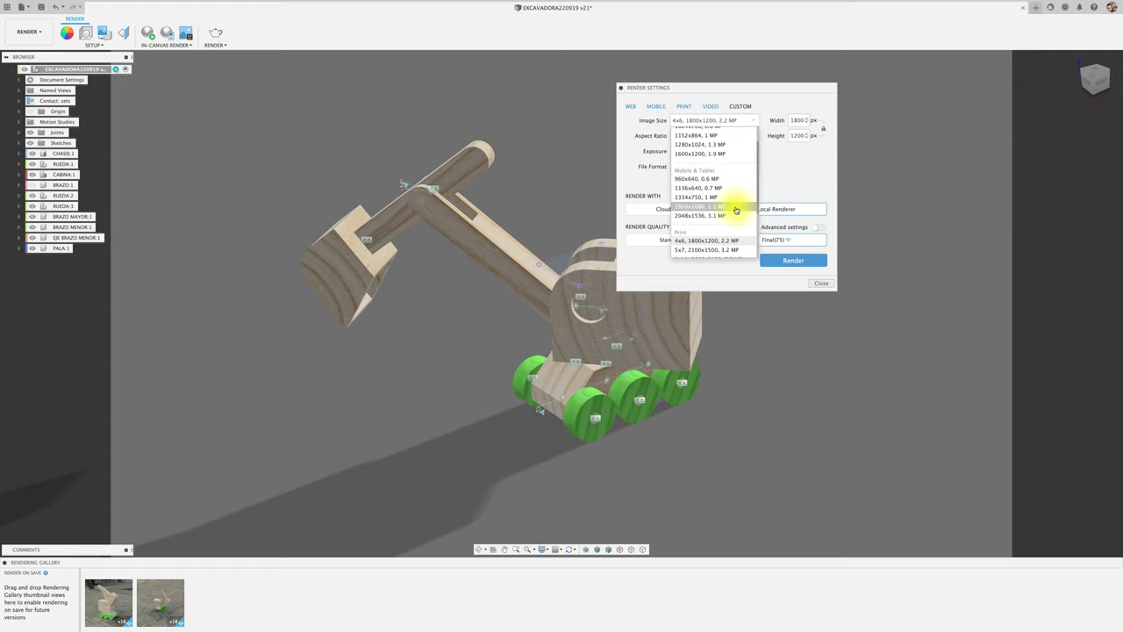
pyautogui.scroll(2, 730, 202)
pyautogui.scroll(1, 732, 206)
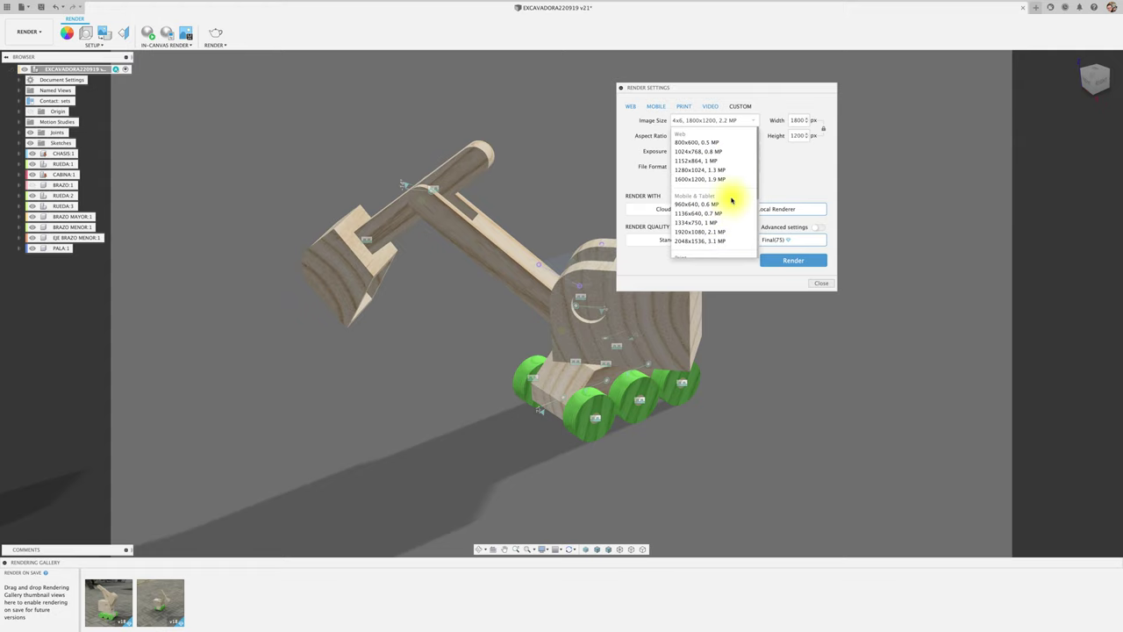
pyautogui.click(711, 179)
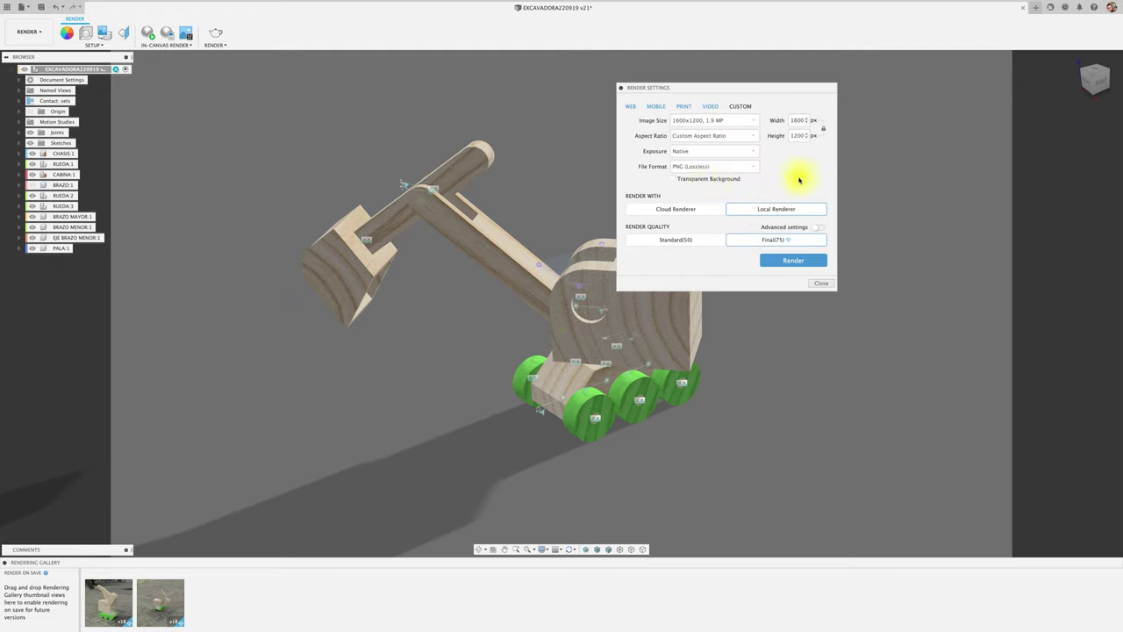
# Set the aspect ratio to 16:9 Widescreen (1600x900) and the file format to TIFF (Uncompressed)
pyautogui.click(751, 137)
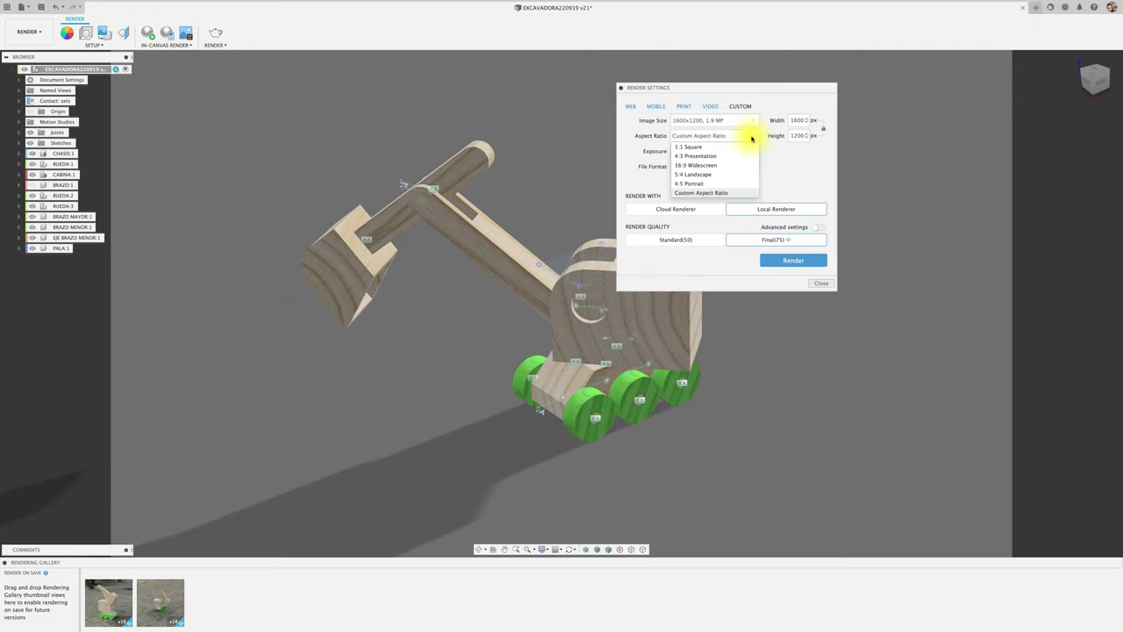
pyautogui.click(731, 147)
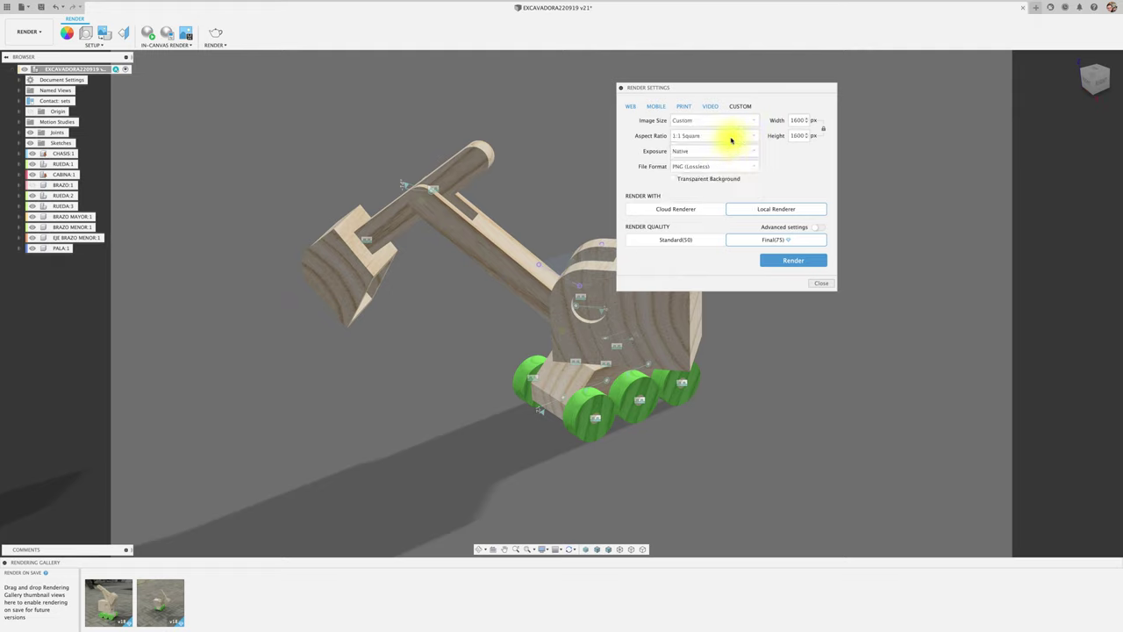
pyautogui.click(730, 137)
pyautogui.click(715, 156)
pyautogui.click(719, 137)
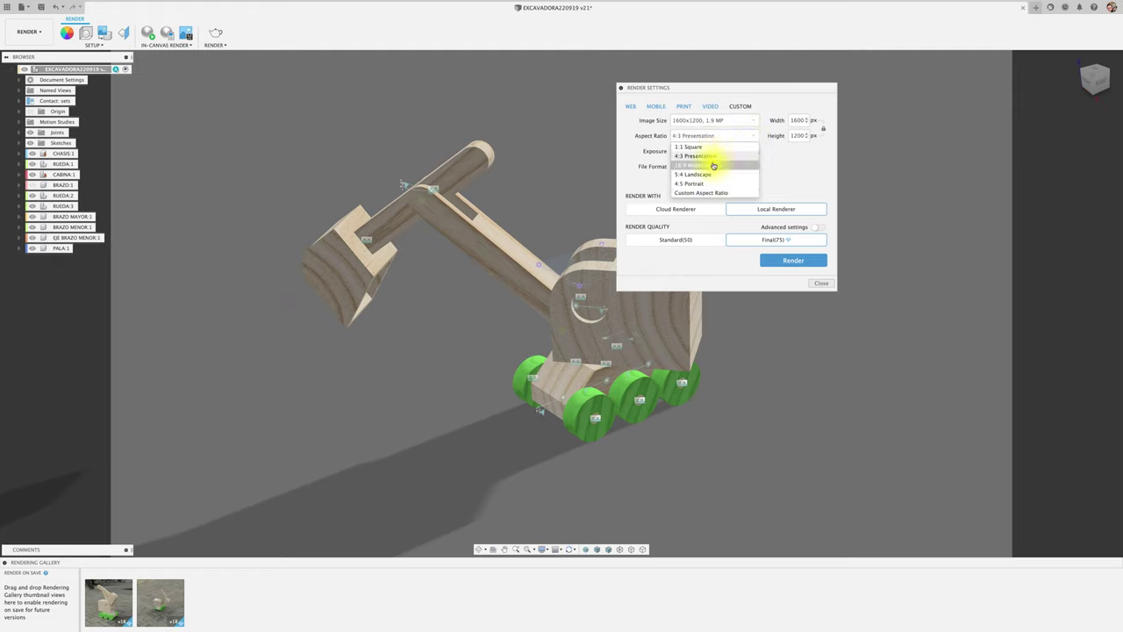
pyautogui.click(713, 165)
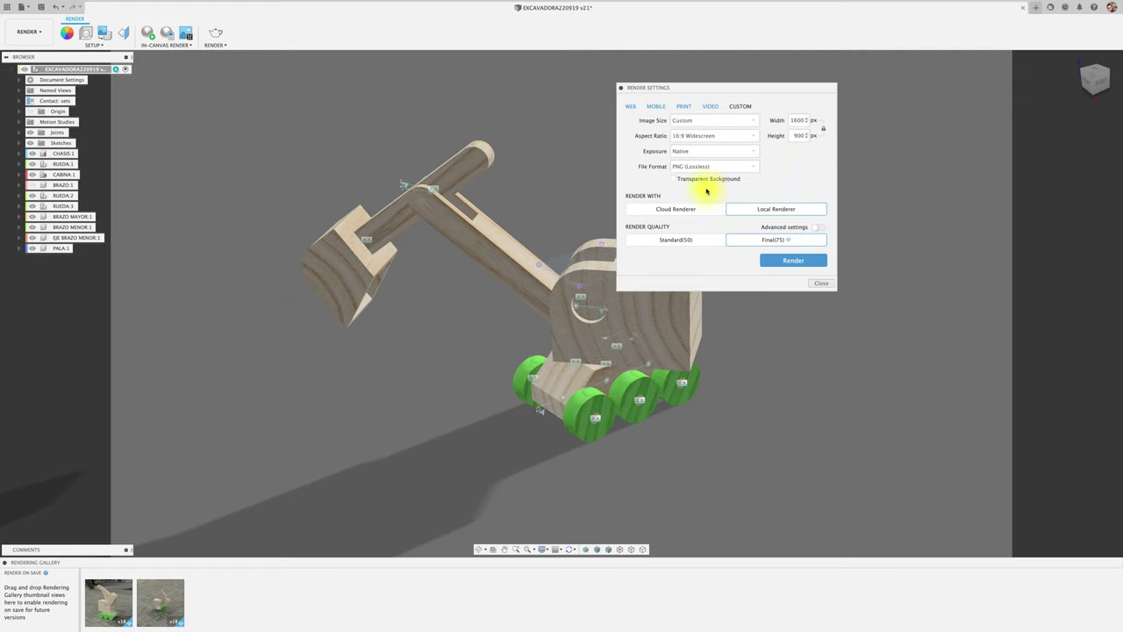
pyautogui.click(717, 167)
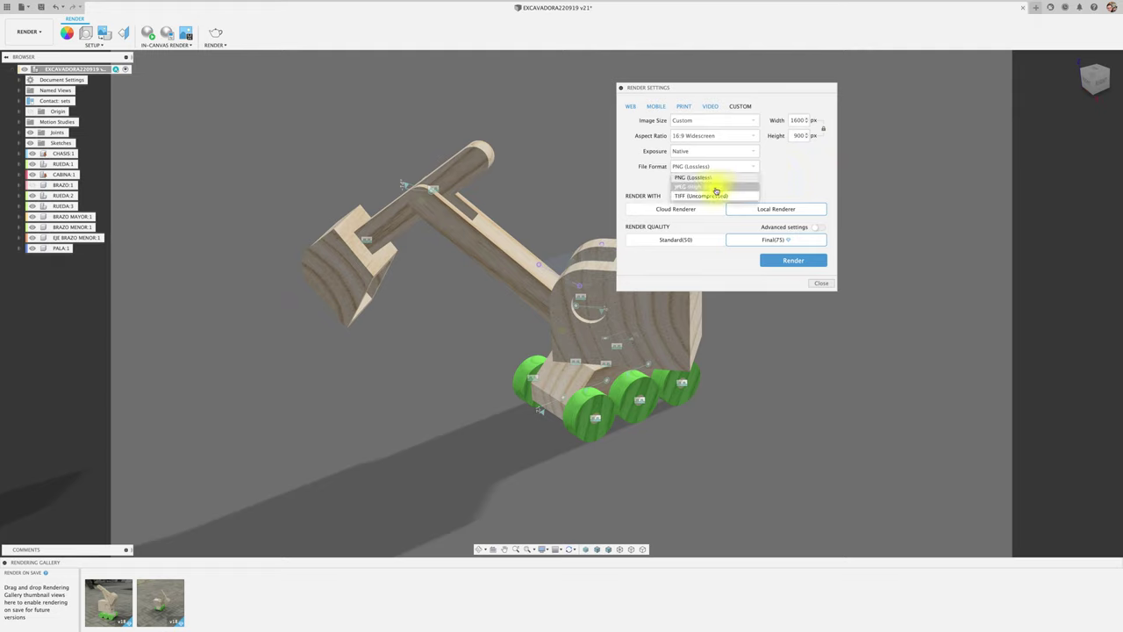
pyautogui.click(719, 197)
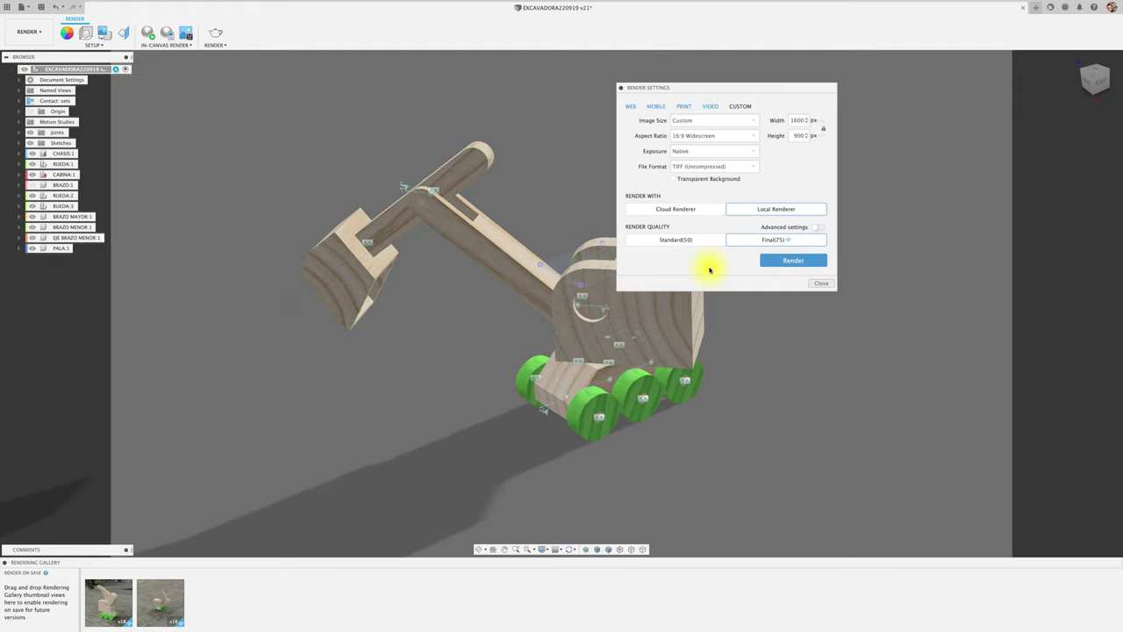
# Enable Advanced settings, raise Render Quality to Excellent (100), and start the local render
pyautogui.click(816, 227)
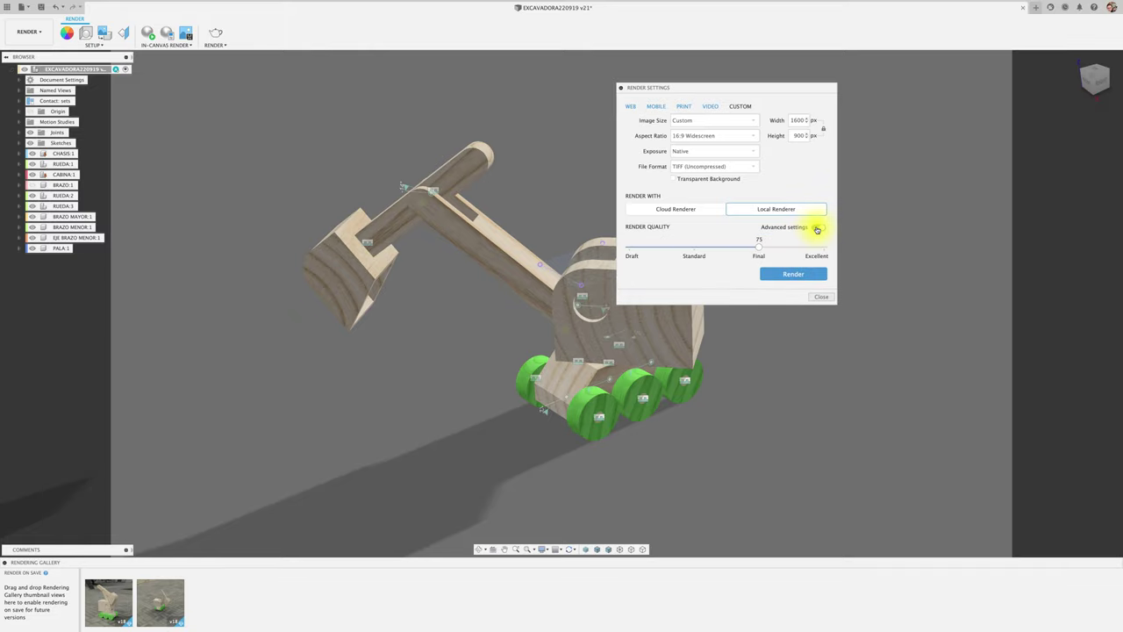
pyautogui.moveTo(762, 248); pyautogui.dragTo(825, 247)
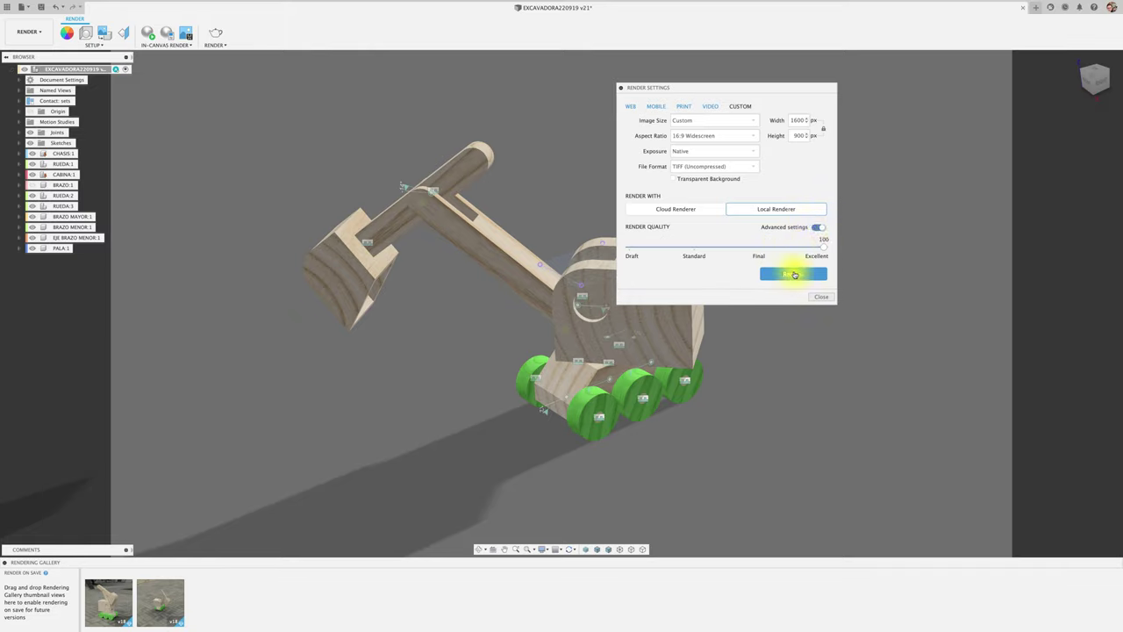
pyautogui.click(794, 274)
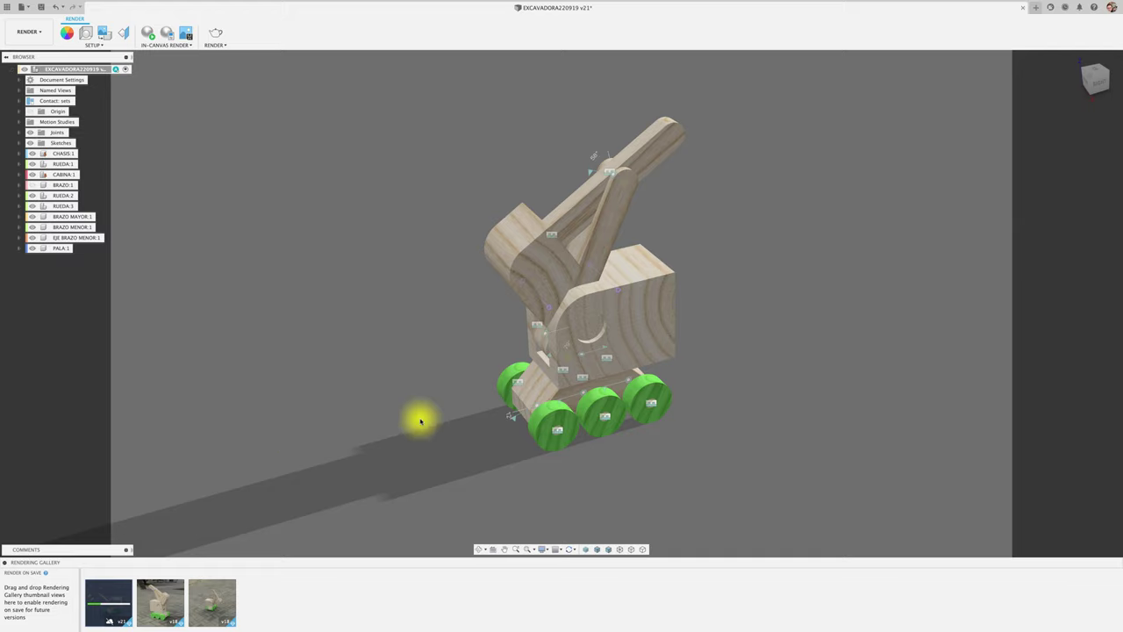
# Open the newest excavator thumbnail from the gallery strip in the Rendering Gallery viewer
pyautogui.keyDown('shift'); pyautogui.moveTo(562, 407); pyautogui.dragTo(561, 413, button='middle'); pyautogui.keyUp('shift')
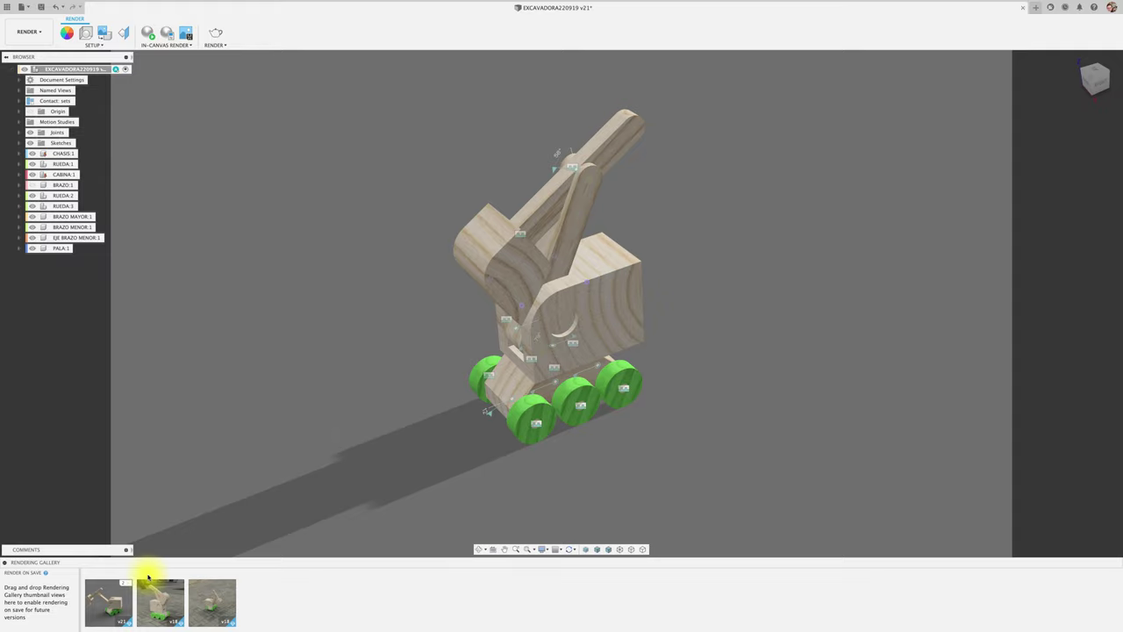
pyautogui.doubleClick(123, 603)
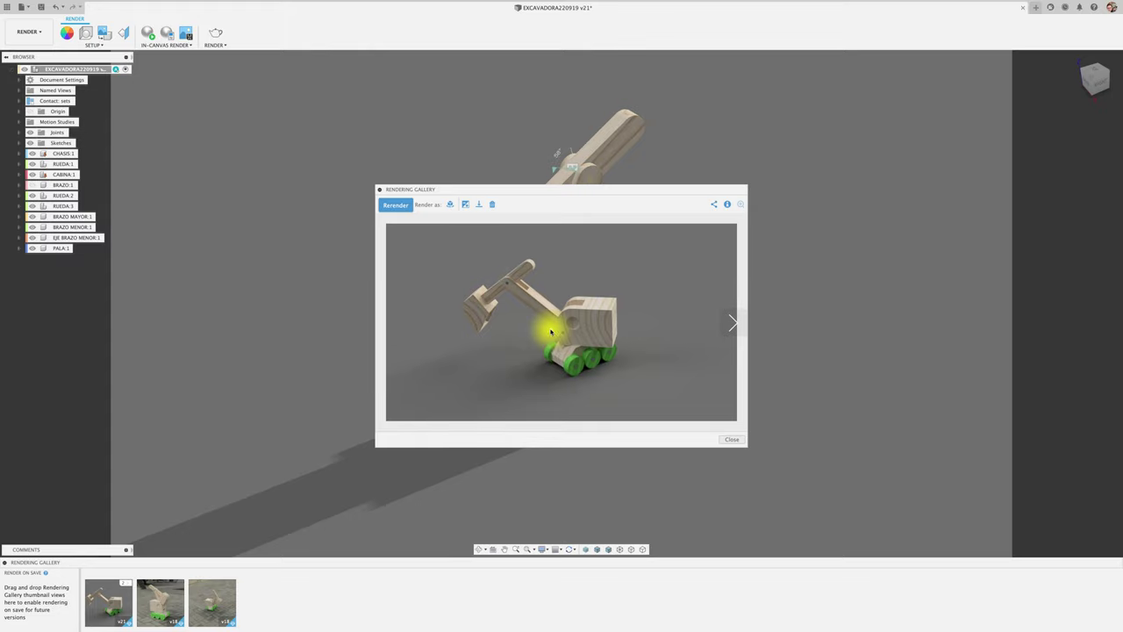
# Open the Turntable render settings from the Rendering Gallery viewer
pyautogui.click(449, 205)
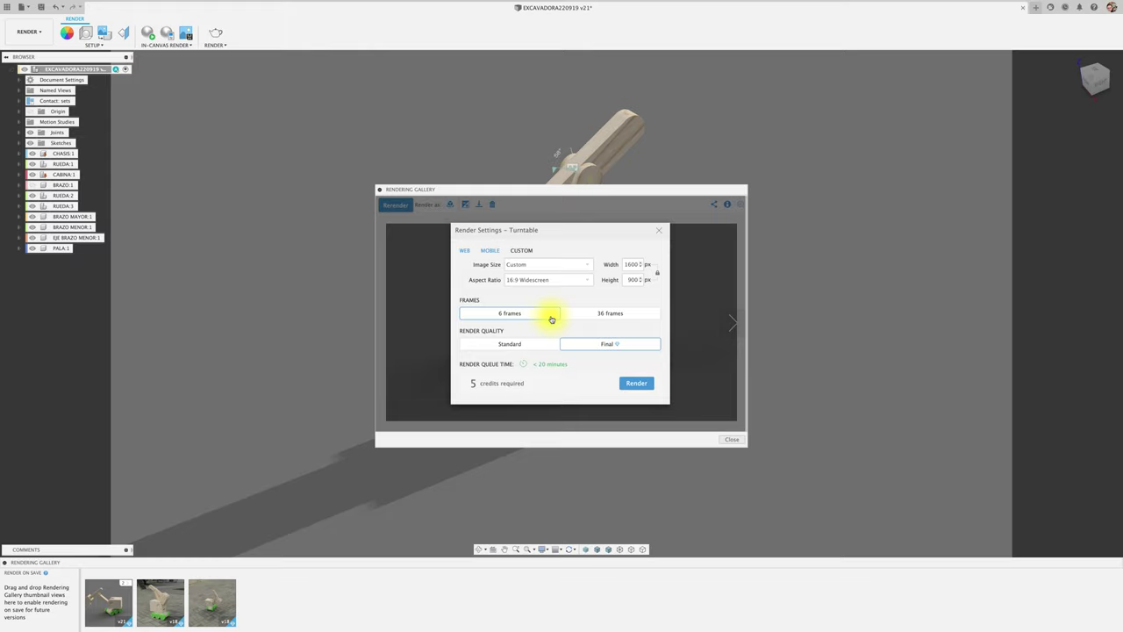
# Set 36 frames and compare image sizes, settling on 1024x768 to stay within the credit limit
pyautogui.click(607, 314)
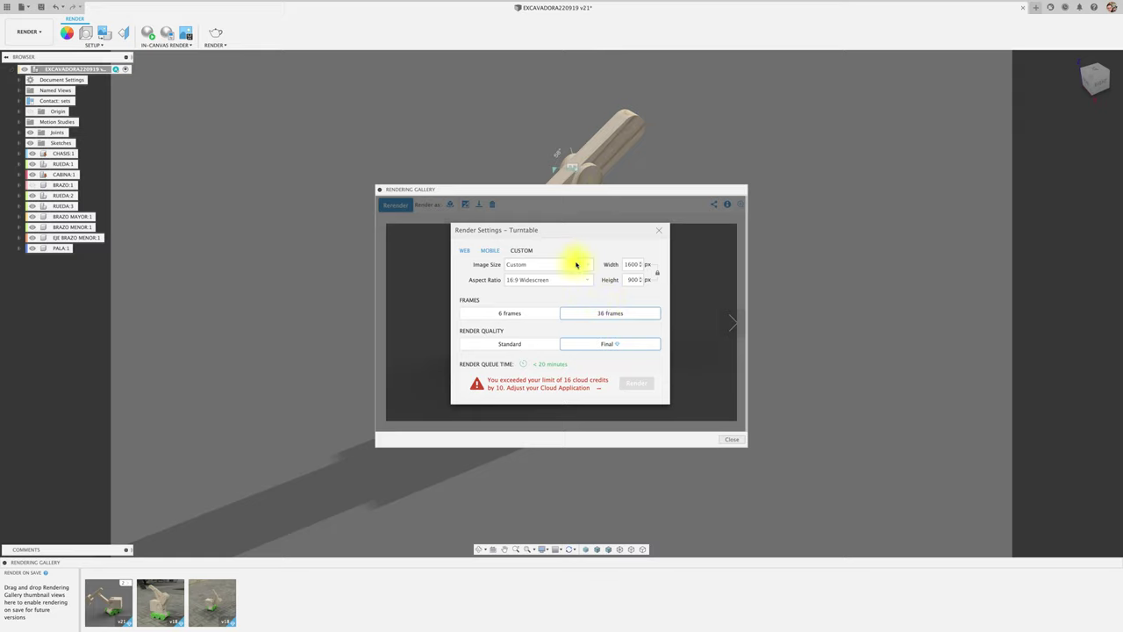
pyautogui.click(576, 265)
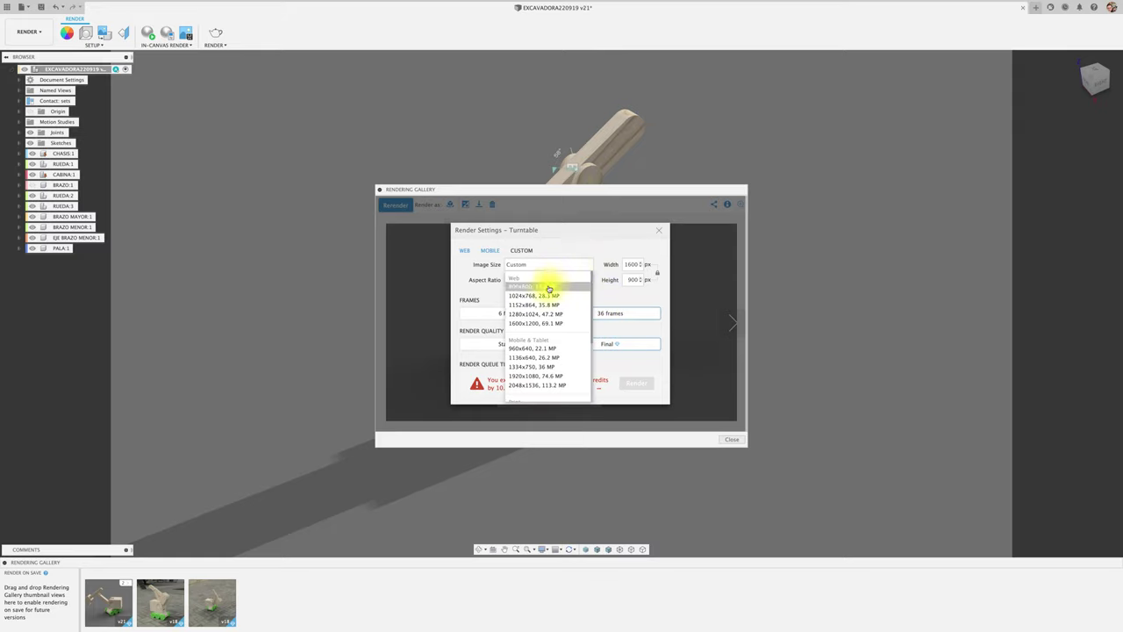
pyautogui.click(548, 286)
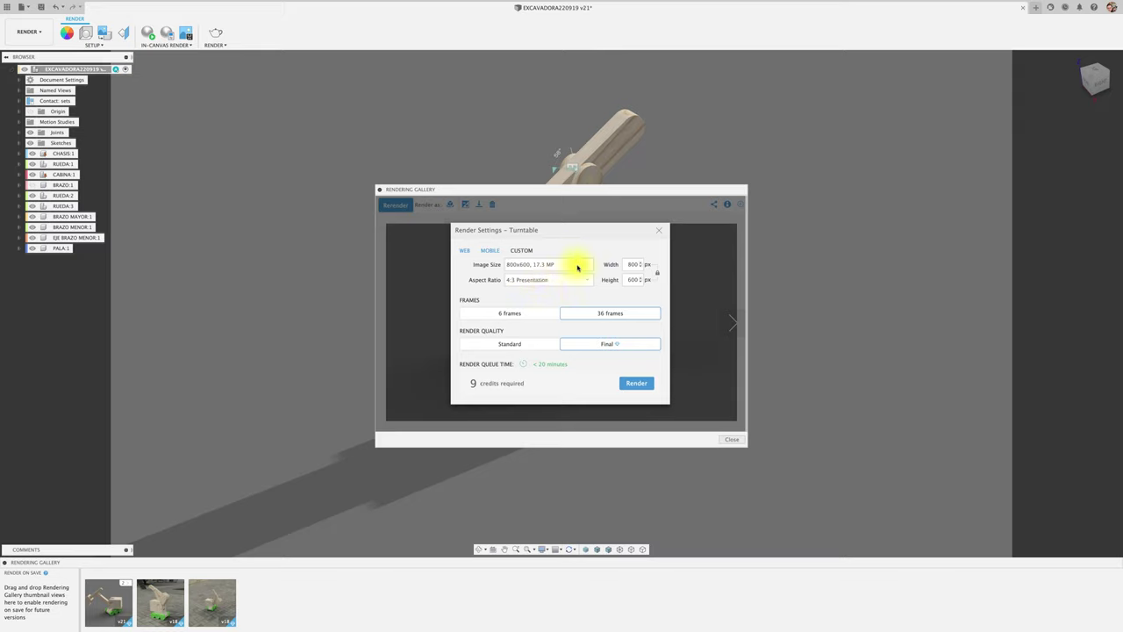
pyautogui.click(578, 265)
pyautogui.click(568, 295)
pyautogui.click(581, 265)
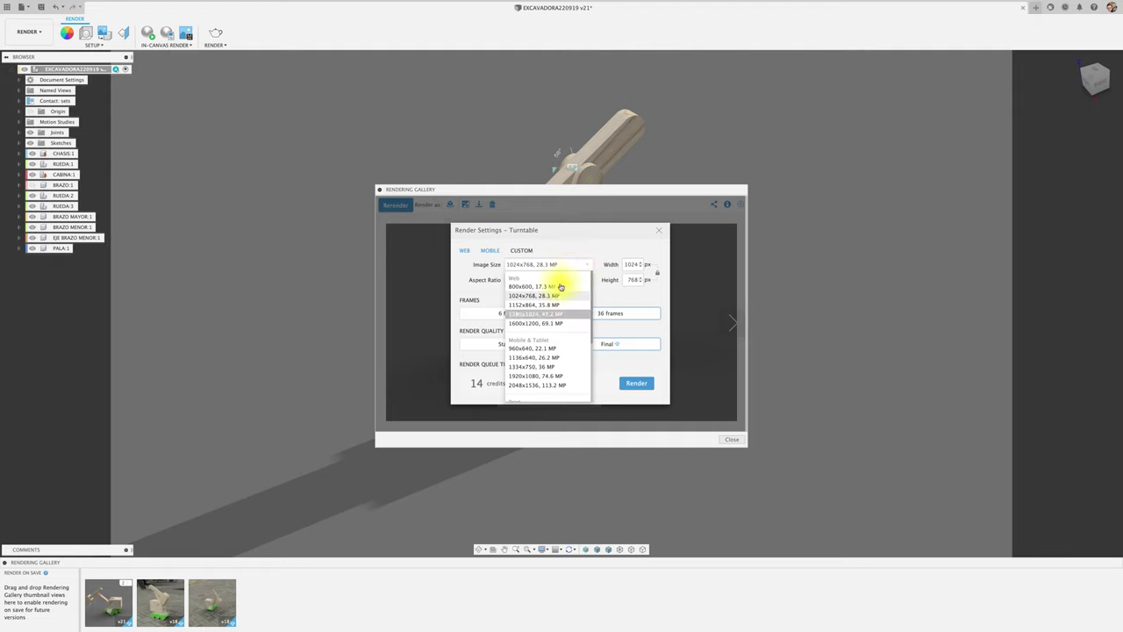
pyautogui.click(544, 322)
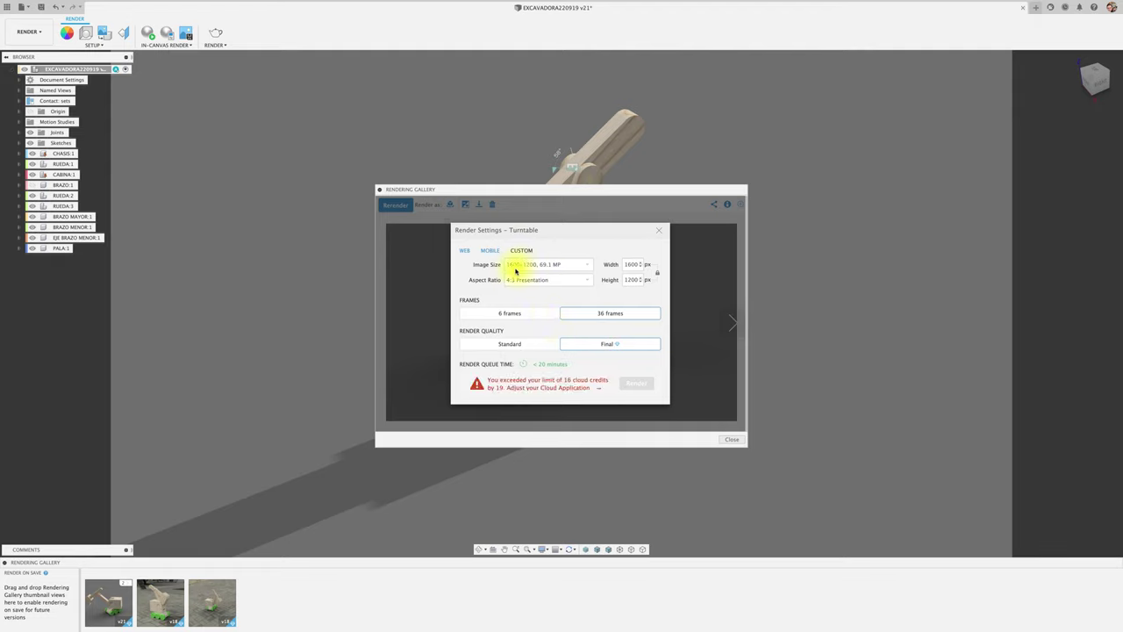
pyautogui.click(586, 268)
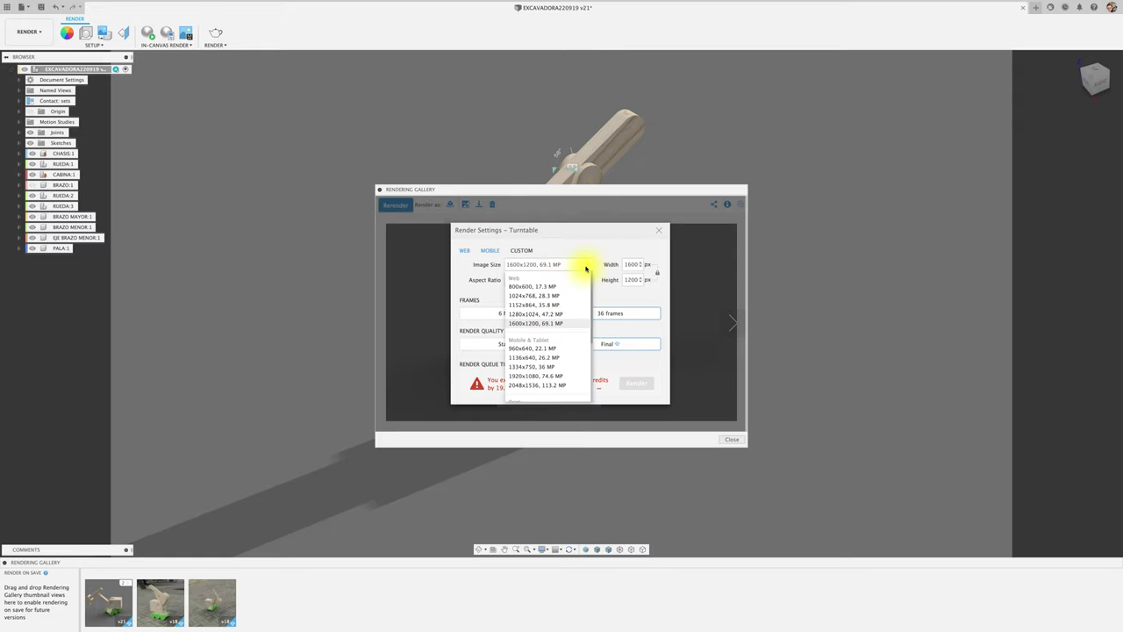
pyautogui.click(552, 348)
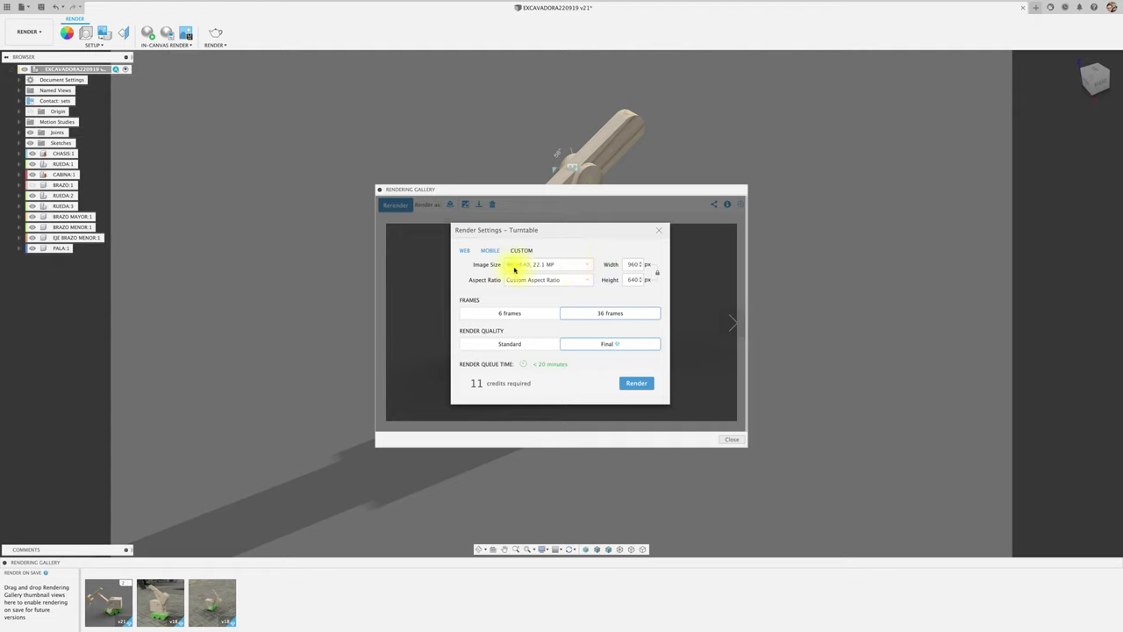
pyautogui.click(572, 266)
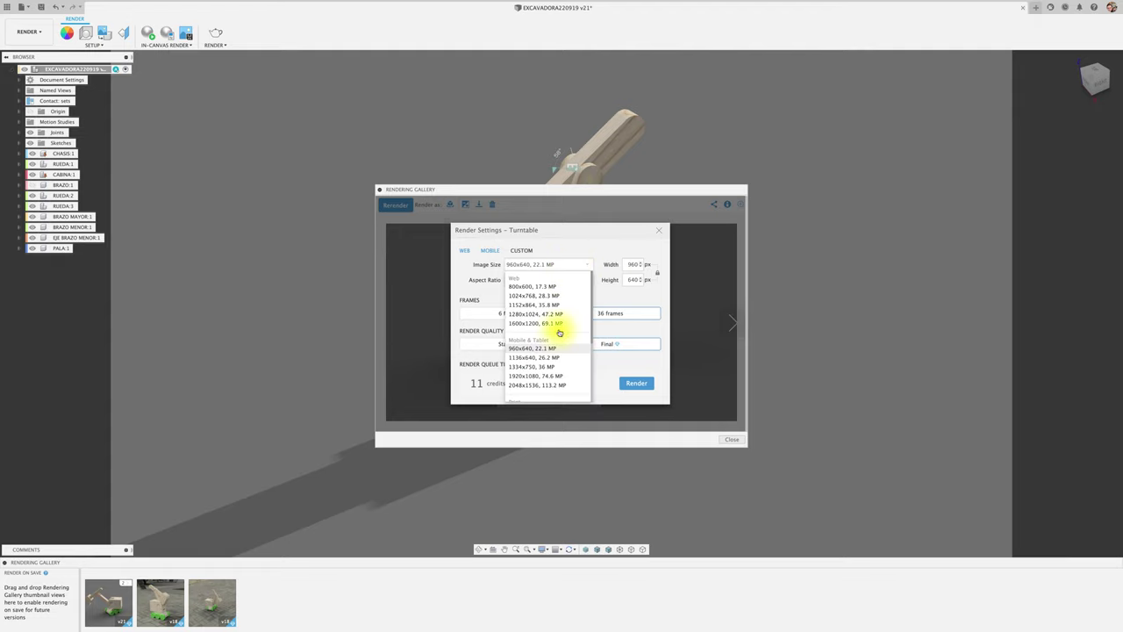
pyautogui.click(557, 385)
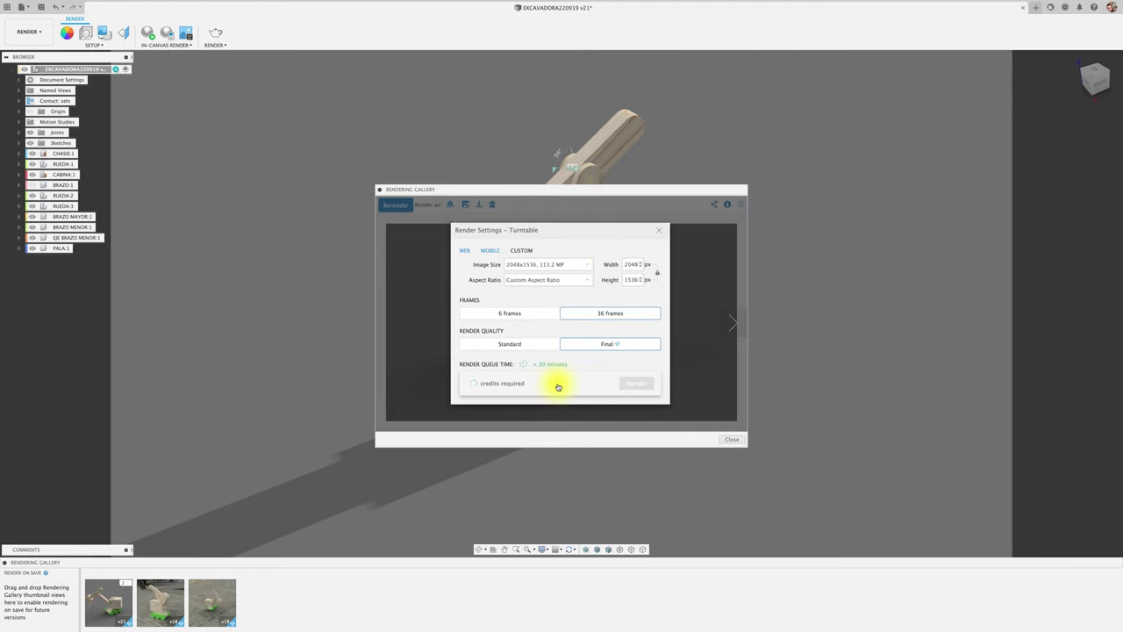
pyautogui.click(577, 265)
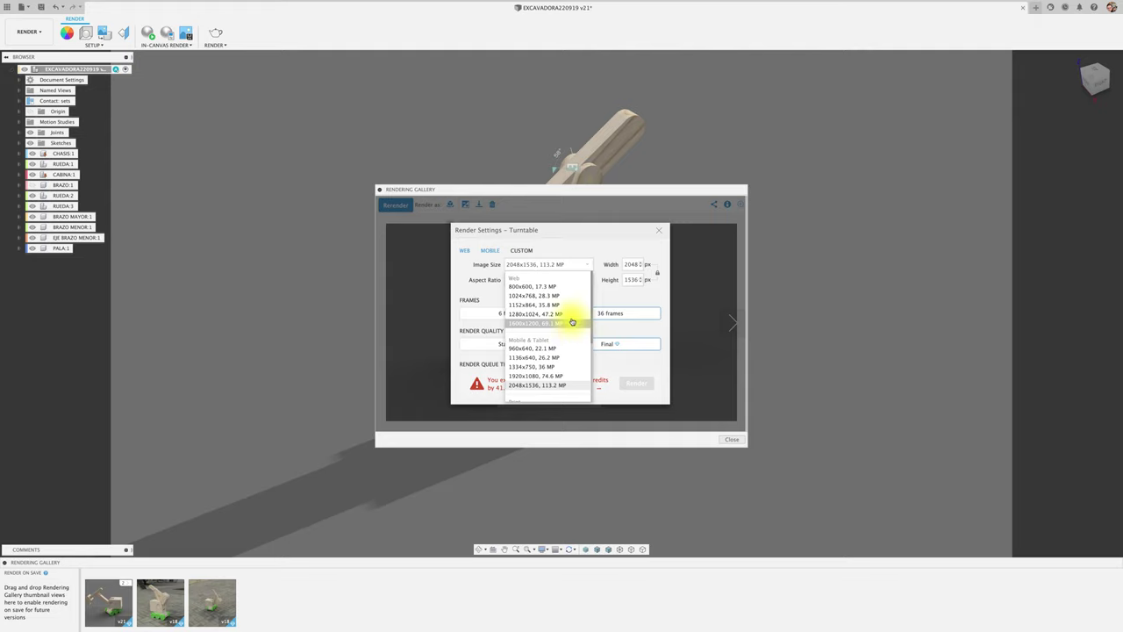
pyautogui.click(572, 315)
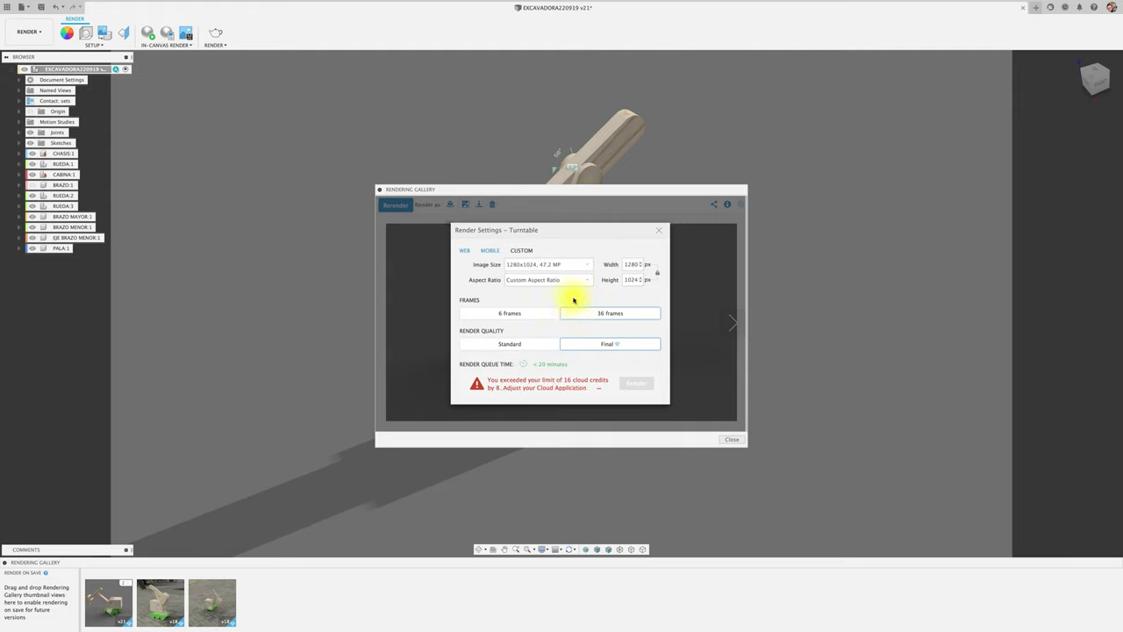
pyautogui.click(571, 263)
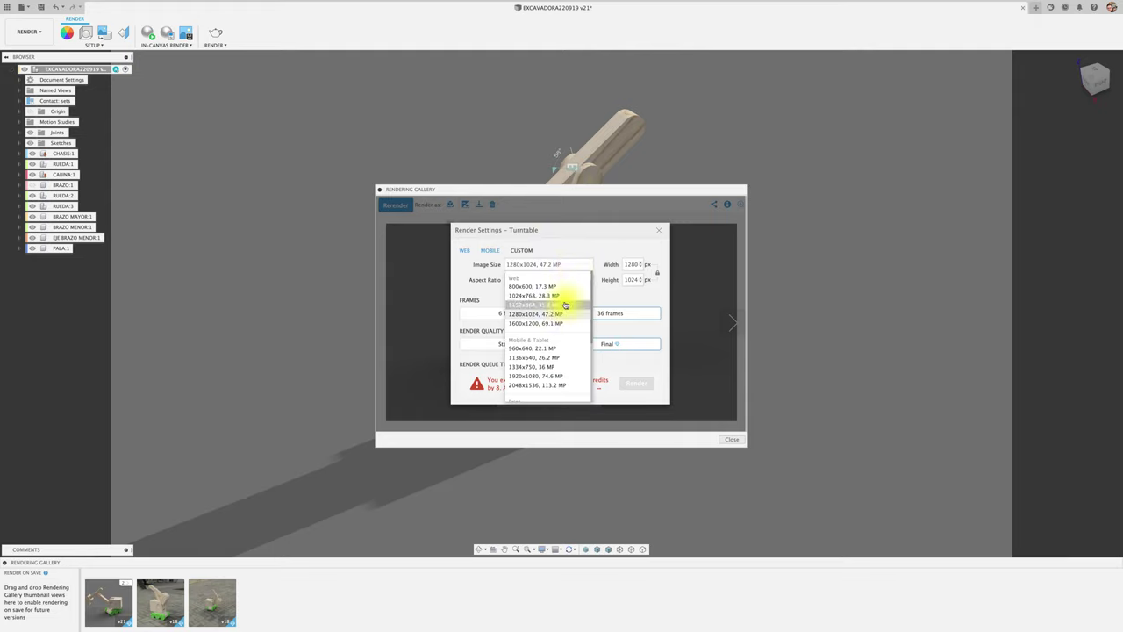
pyautogui.click(565, 304)
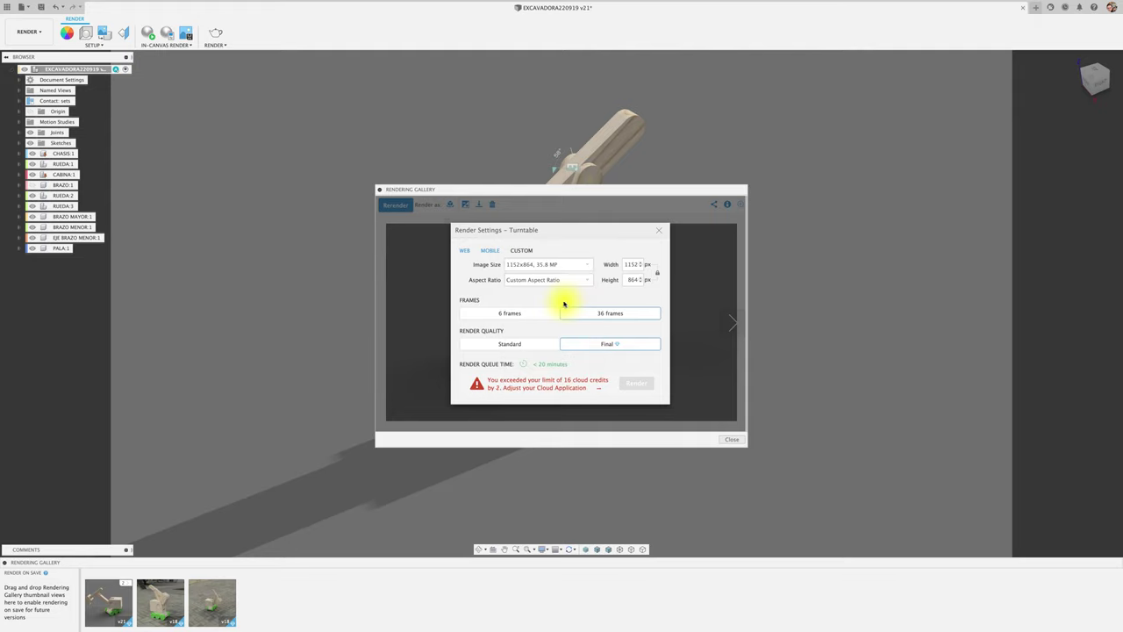
pyautogui.click(582, 264)
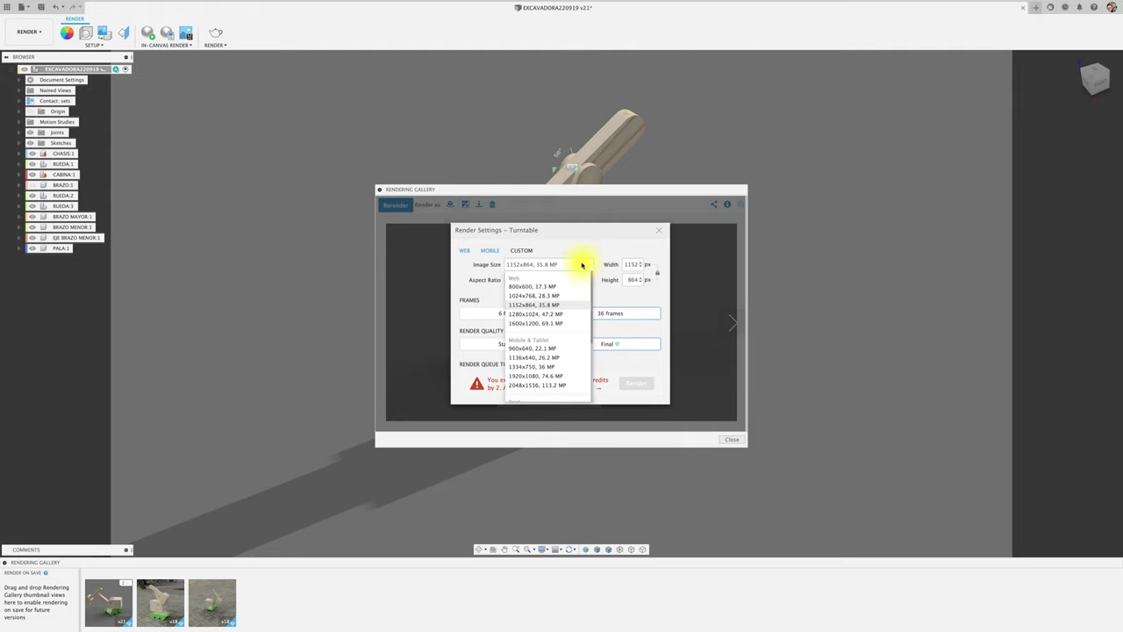
pyautogui.click(575, 295)
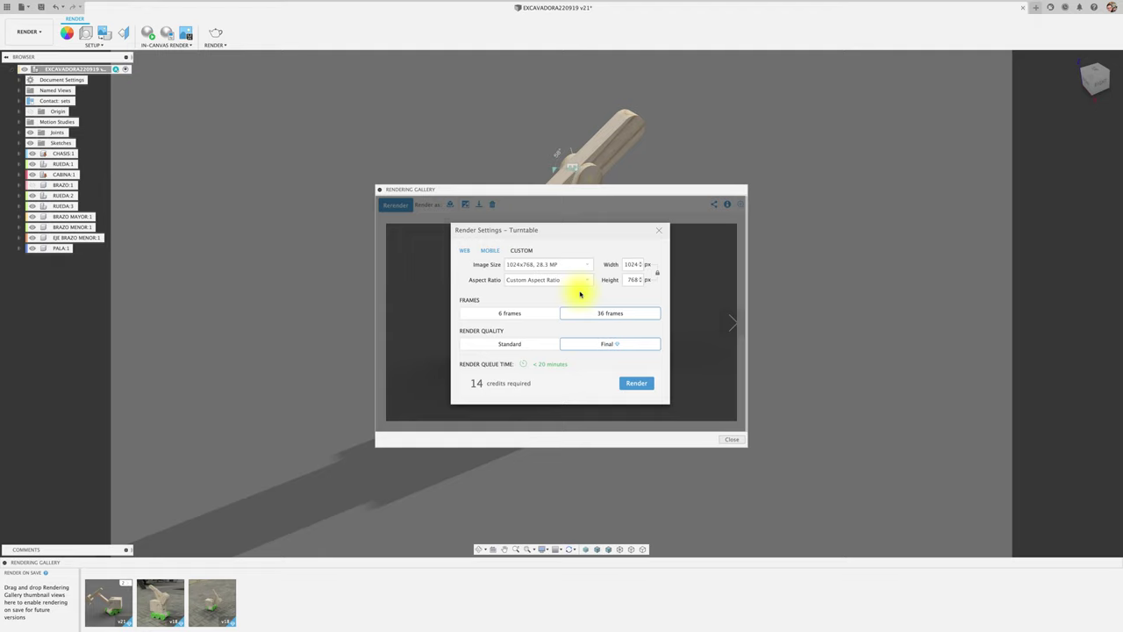
# Try 1800x1200, 1136x640, 1334x750 and 1152x864, return to 1024x768, and submit the turntable render
pyautogui.click(579, 263)
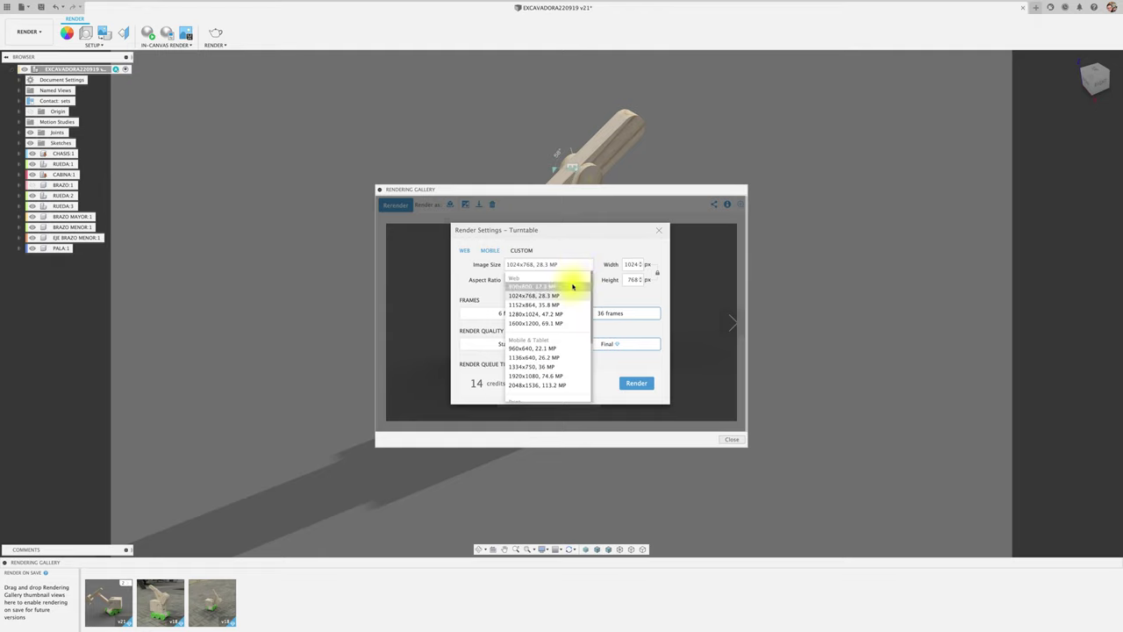
pyautogui.scroll(-1, 562, 365)
pyautogui.scroll(-1, 563, 367)
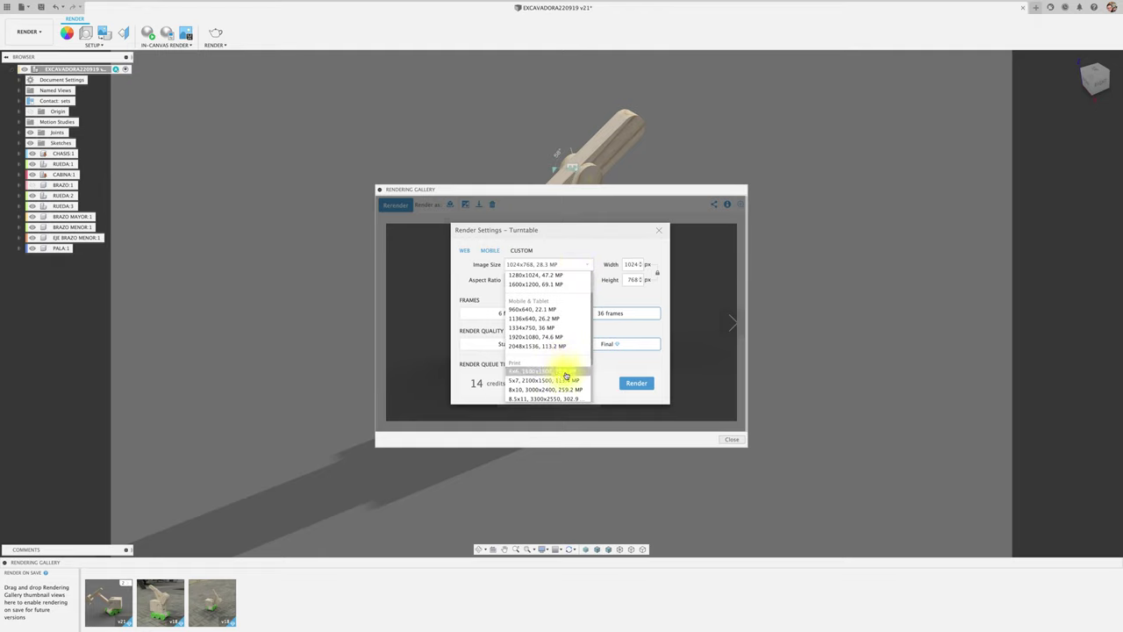
pyautogui.click(563, 374)
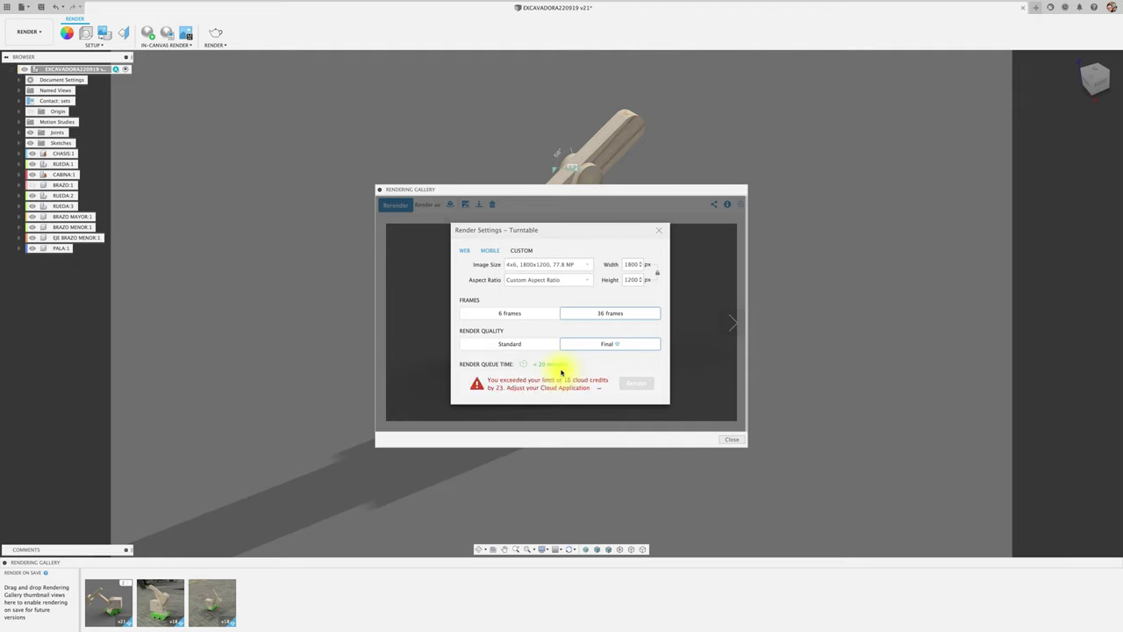
pyautogui.click(573, 266)
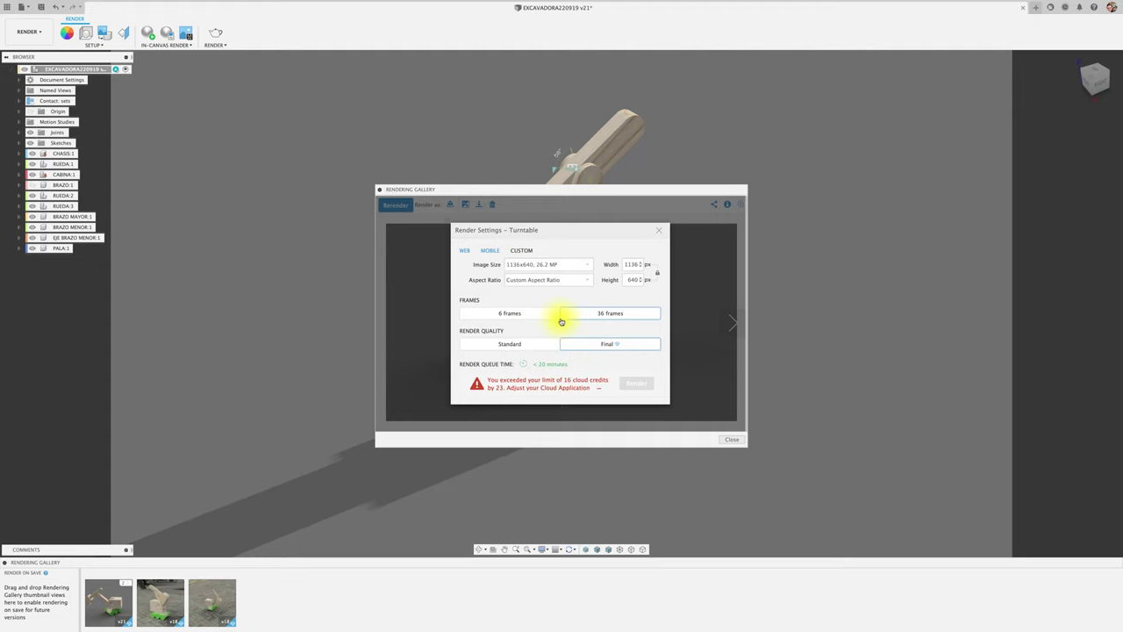
pyautogui.click(564, 317)
pyautogui.click(585, 267)
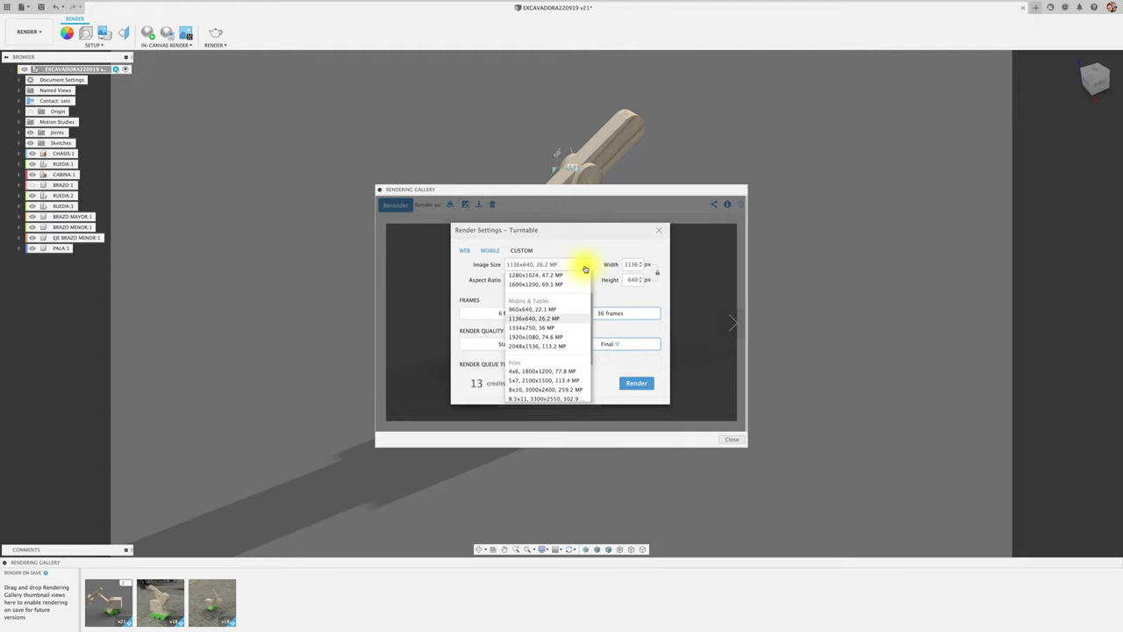
pyautogui.click(569, 327)
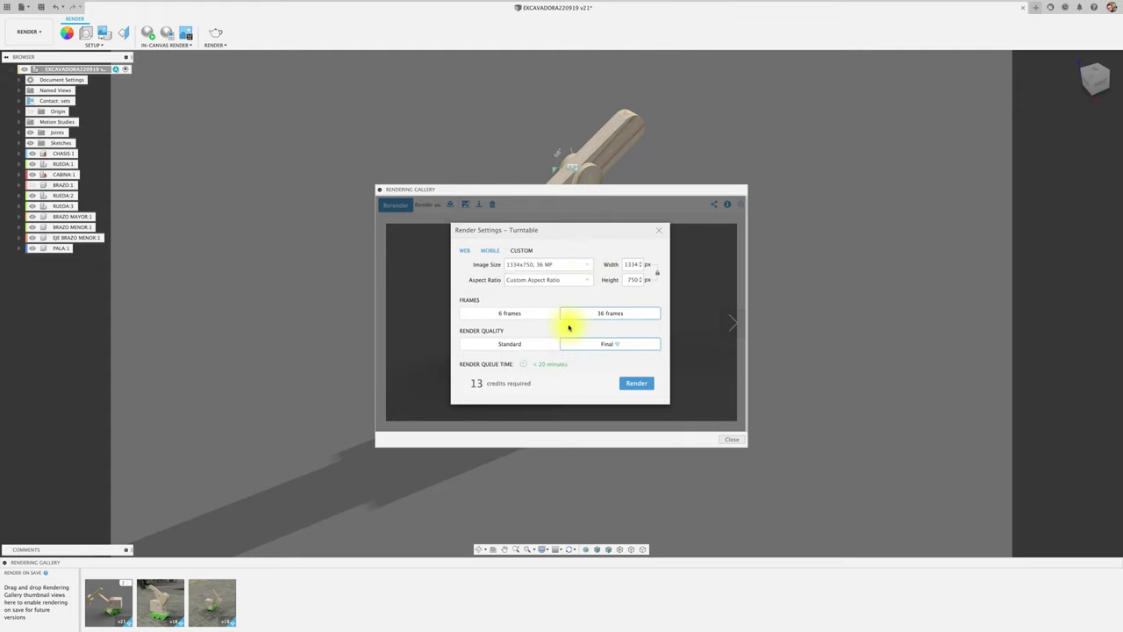
pyautogui.click(585, 267)
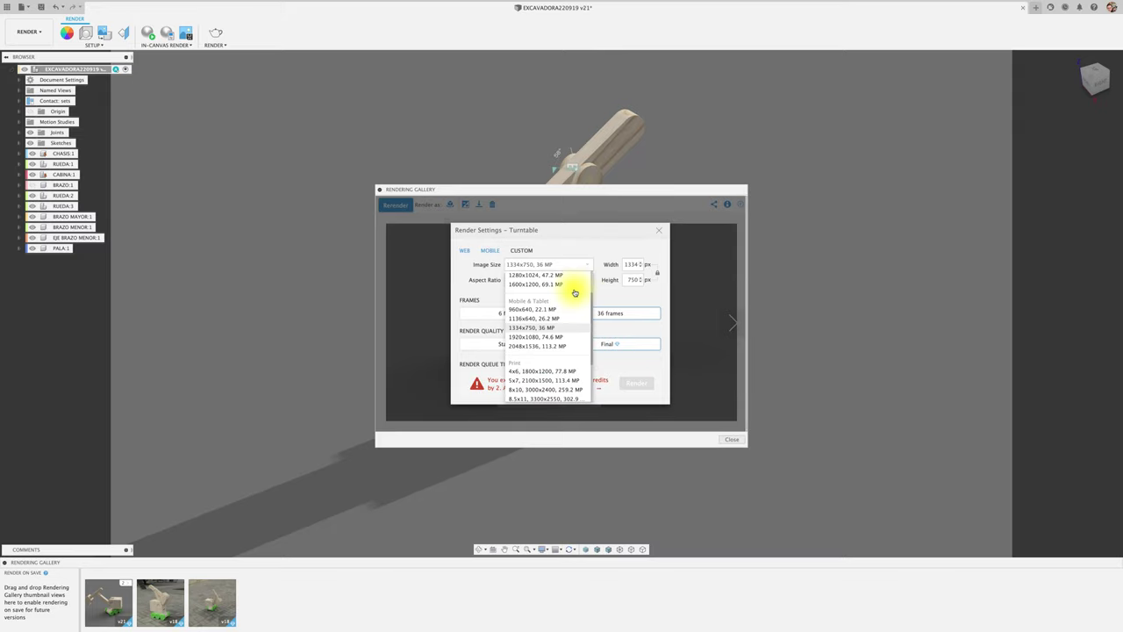
pyautogui.scroll(2, 574, 294)
pyautogui.click(574, 294)
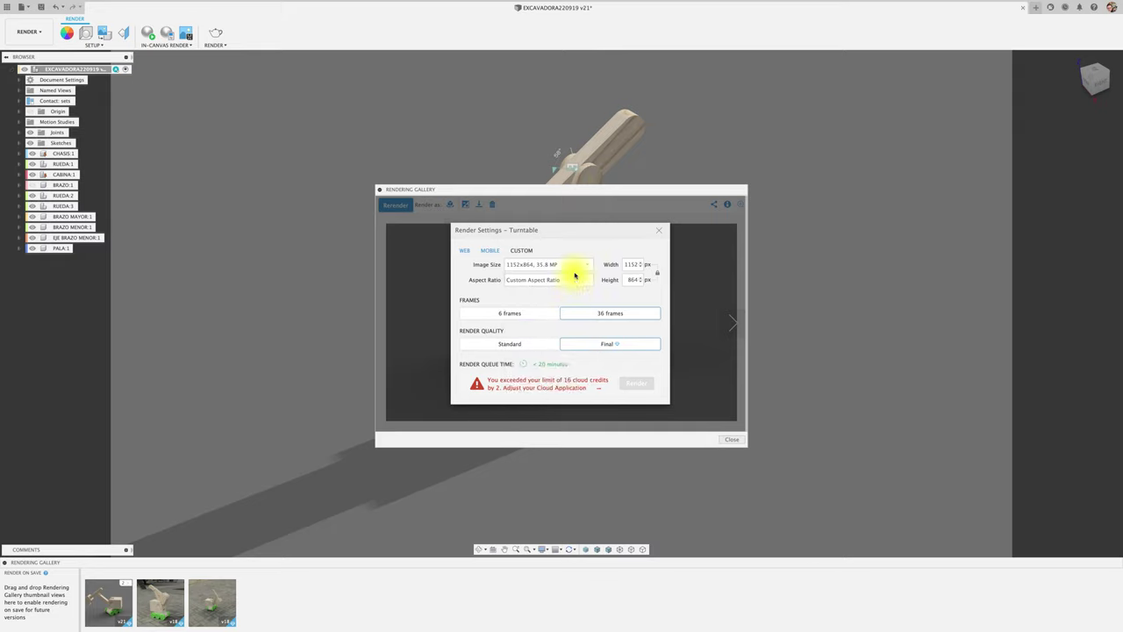
pyautogui.click(576, 266)
pyautogui.scroll(1, 575, 300)
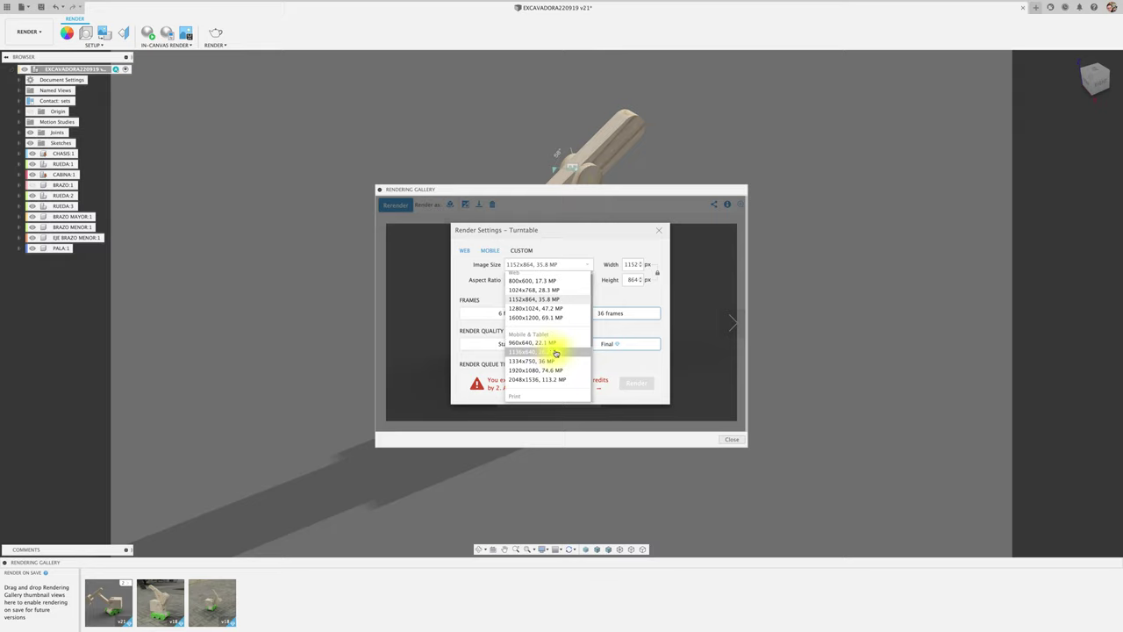
pyautogui.click(551, 291)
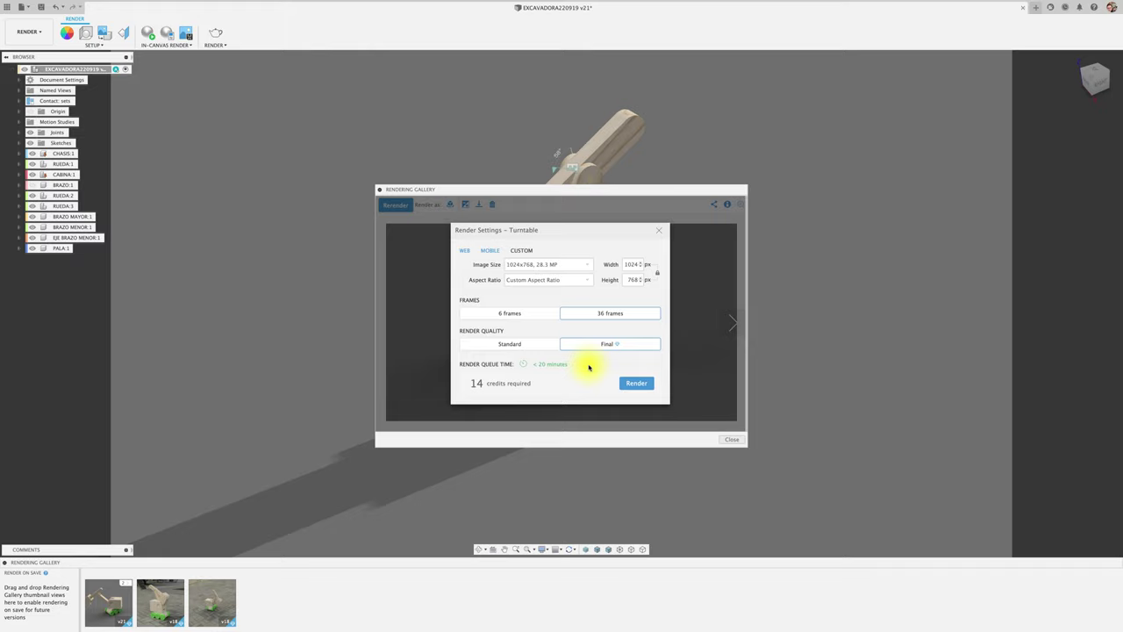
pyautogui.click(635, 384)
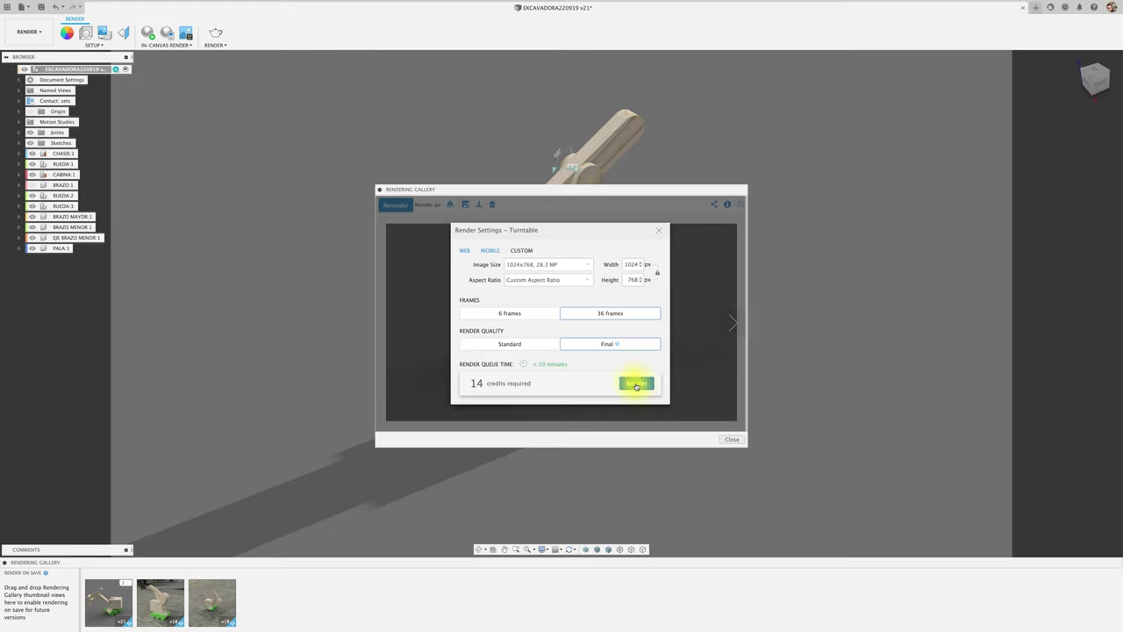
pyautogui.click(636, 386)
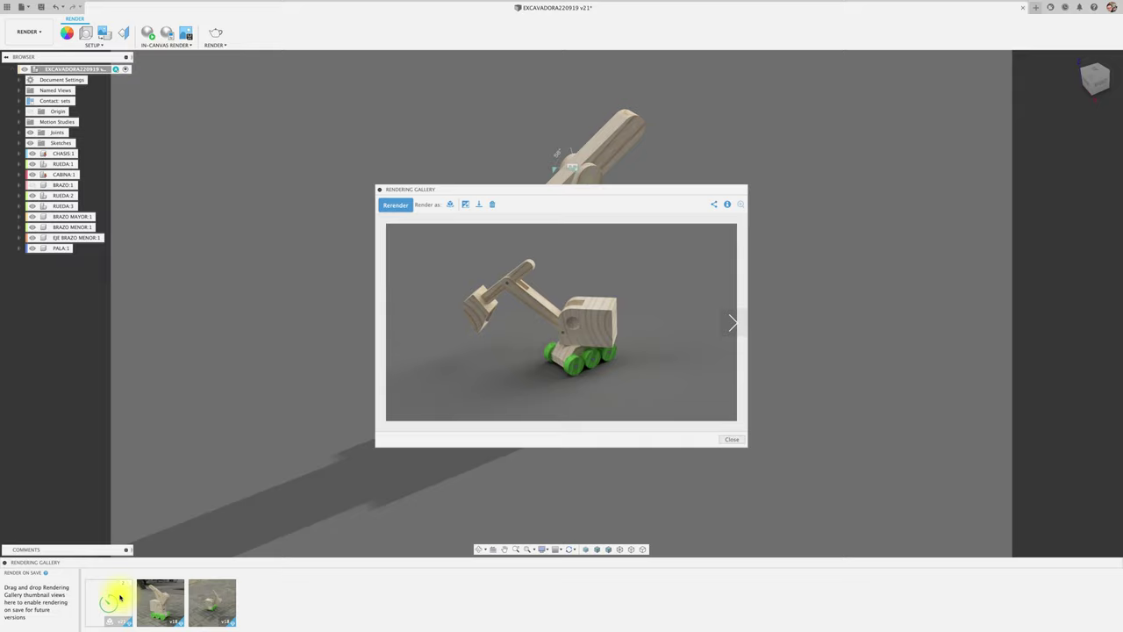
# Select the v21 turntable render thumbnail in the Rendering Gallery strip
pyautogui.click(120, 599)
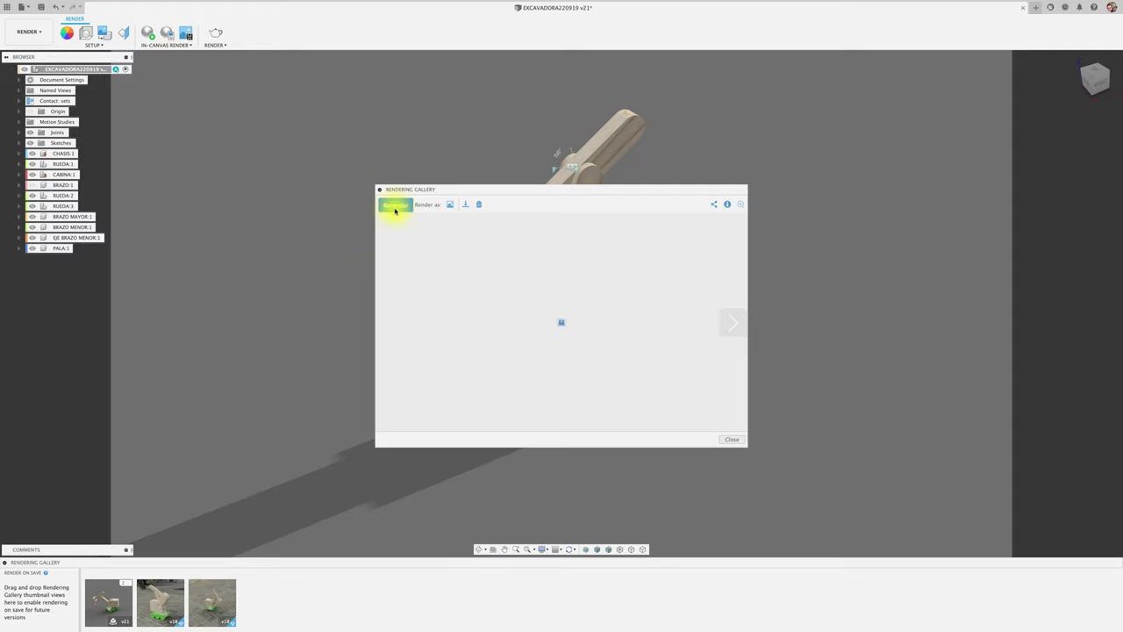
# Save the turntable as a video to Desktop — iCloud, then bring up Mission Control
pyautogui.click(467, 206)
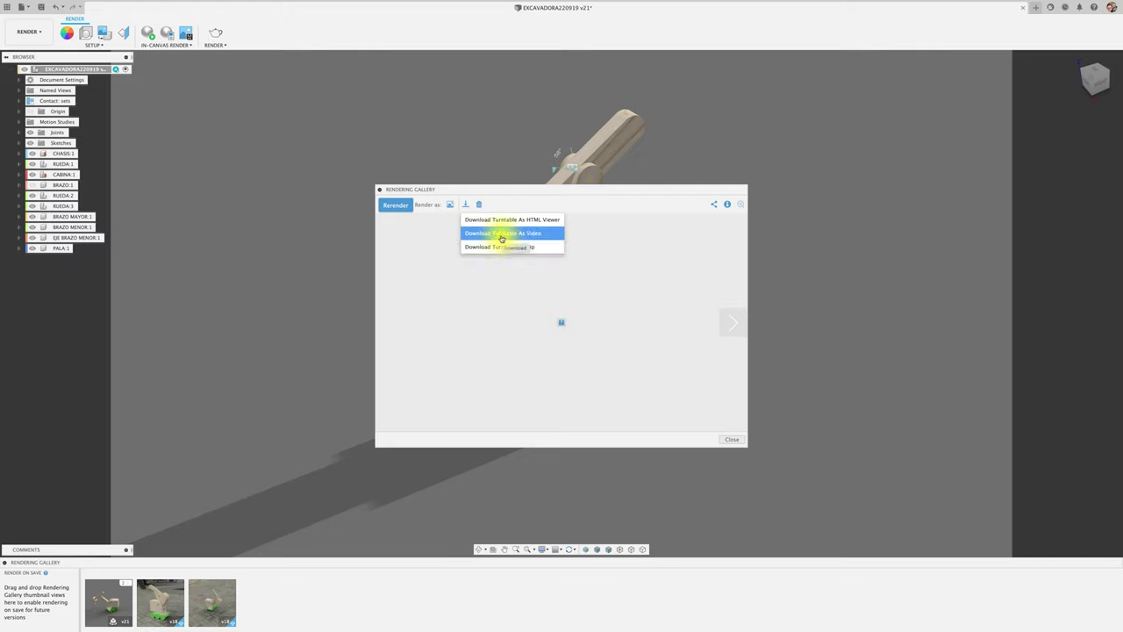
pyautogui.click(484, 235)
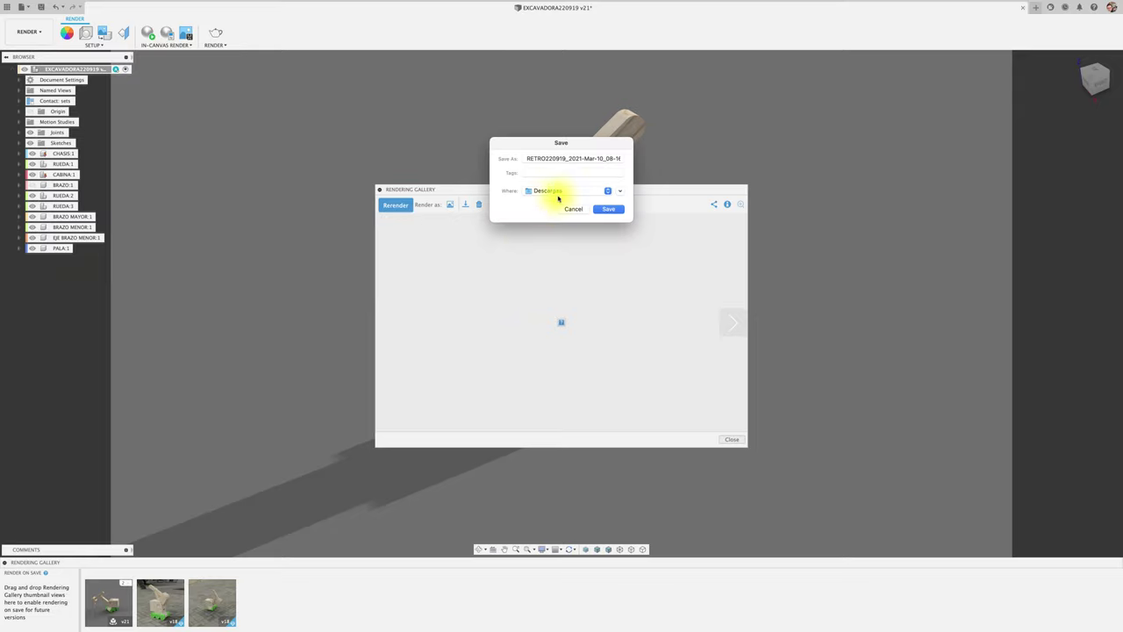
pyautogui.click(607, 190)
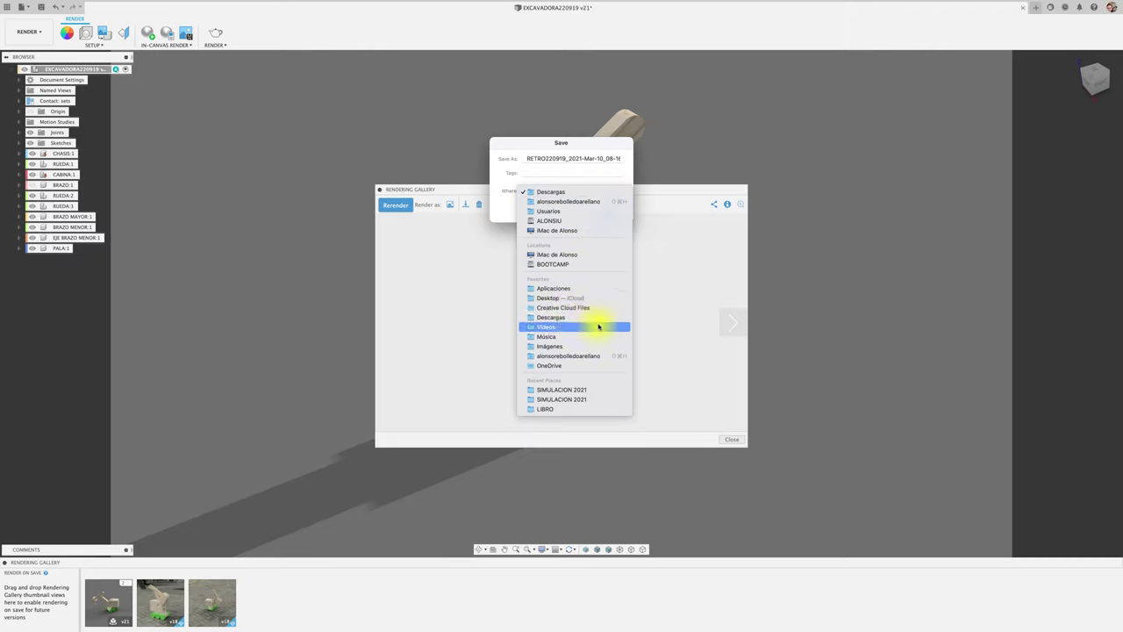
pyautogui.click(585, 299)
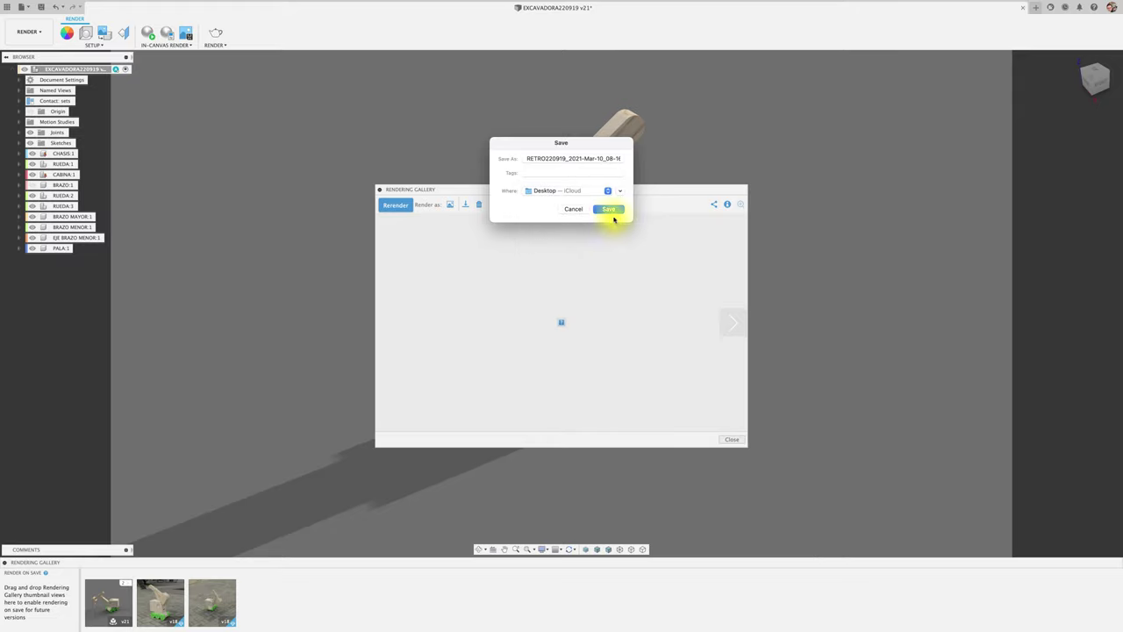
pyautogui.click(611, 210)
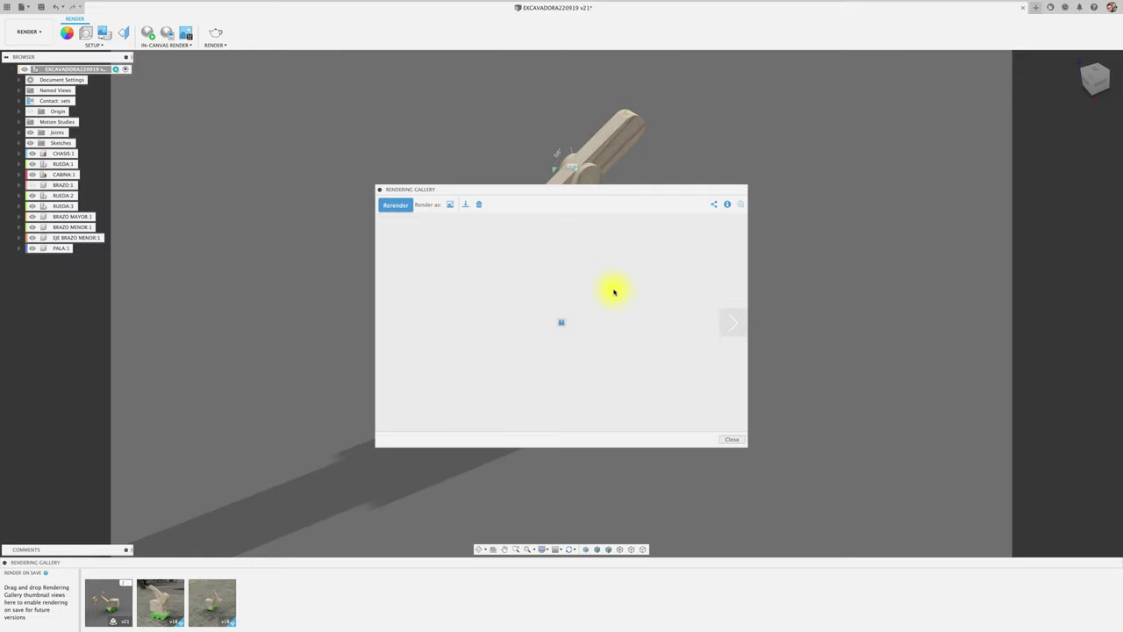
pyautogui.hotkey('ctrl', 'Up')
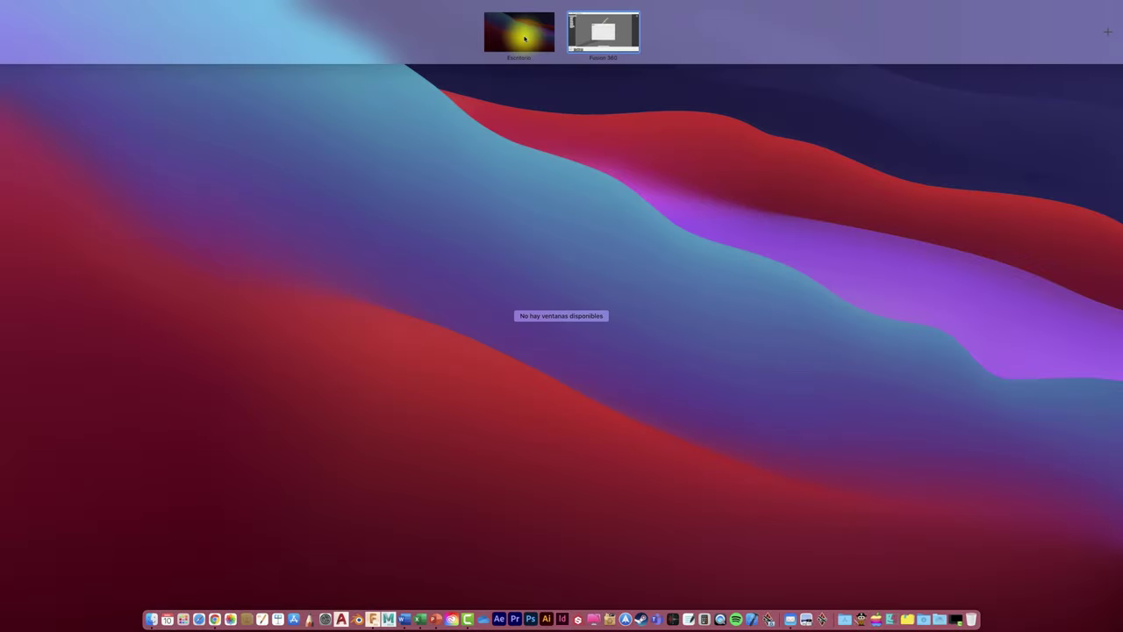
# Move the turntable MP4 to the centre of the plain desktop and open it with VLC.app
pyautogui.click(526, 35)
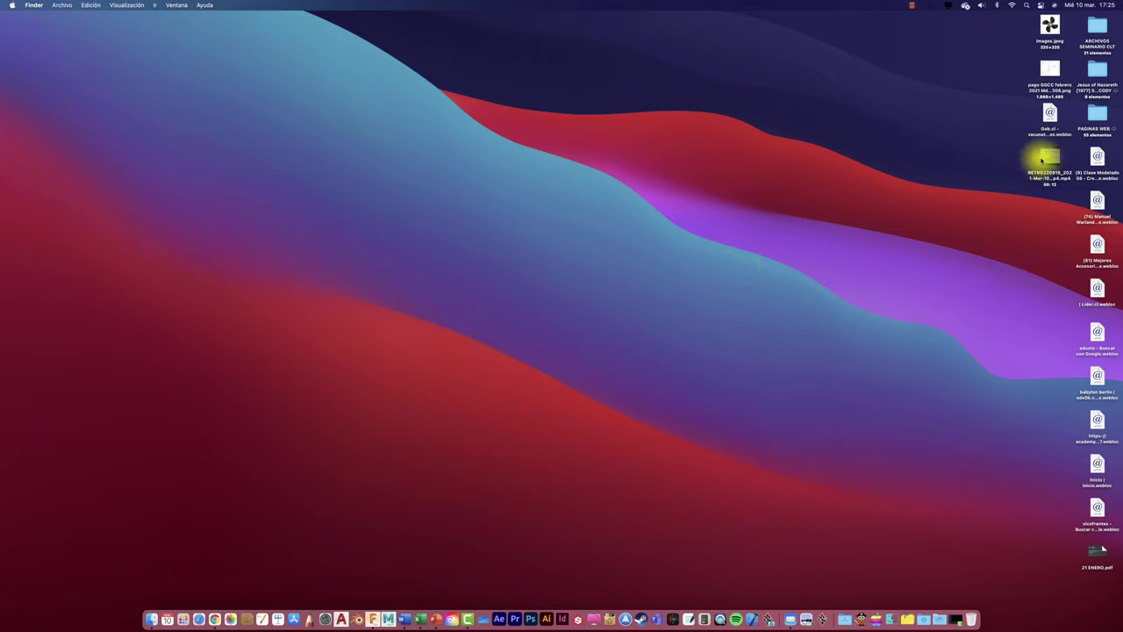
pyautogui.moveTo(1044, 157)
pyautogui.mouseDown()
pyautogui.moveTo(855, 203)
pyautogui.moveTo(318, 221)
pyautogui.mouseUp()
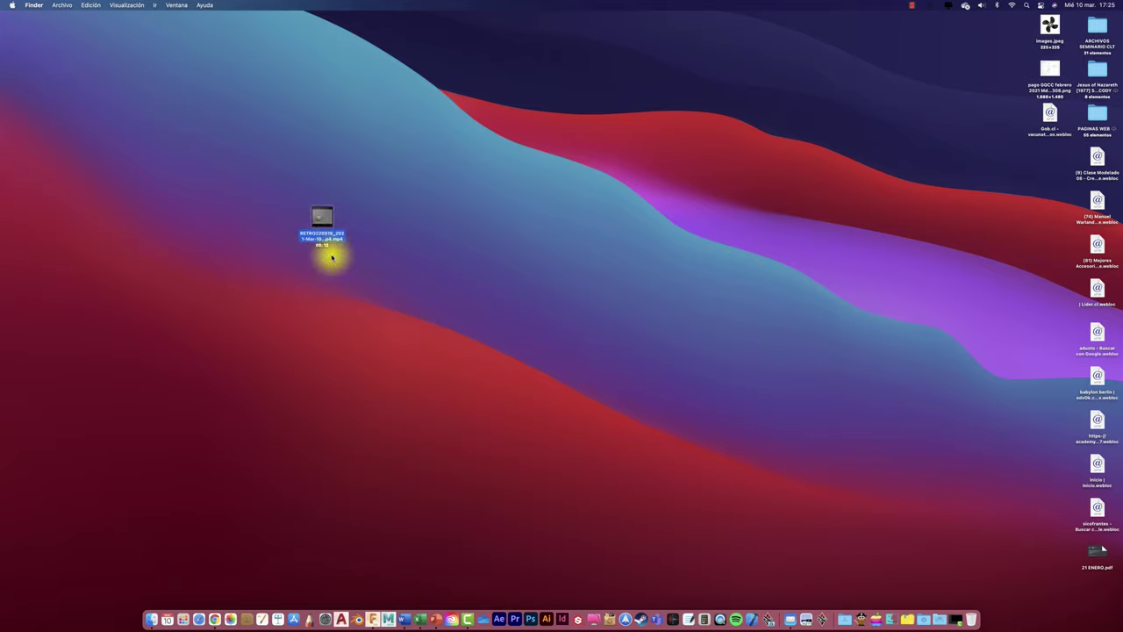
pyautogui.rightClick(325, 219)
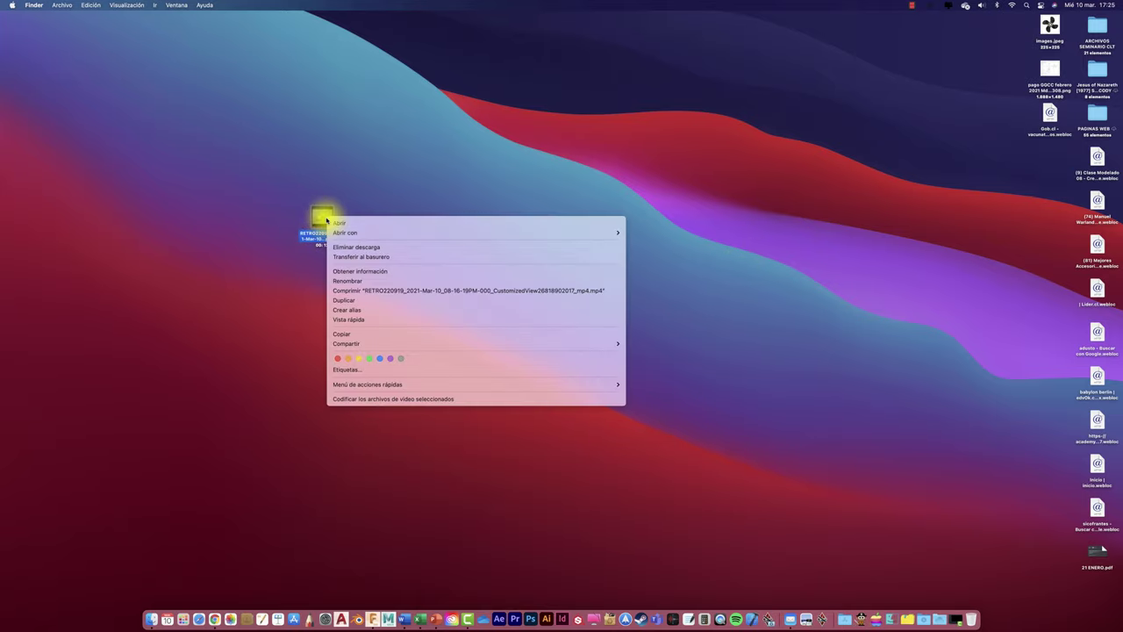
pyautogui.moveTo(345, 233)
pyautogui.click(656, 258)
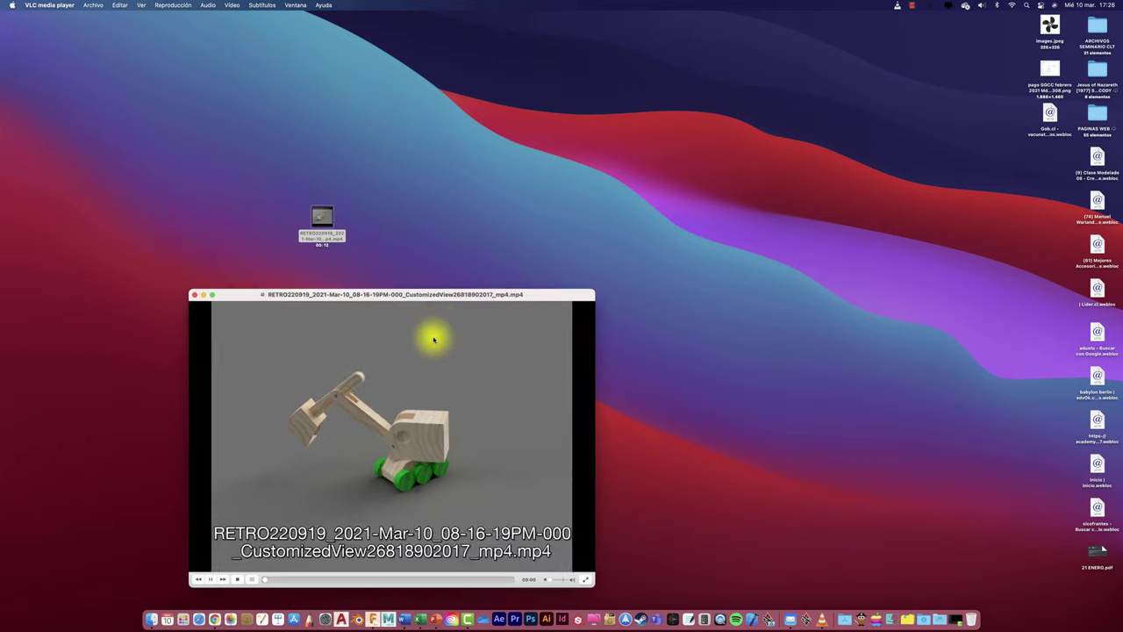
# Reposition the playing excavator turntable video window in VLC, then close it
pyautogui.moveTo(466, 251); pyautogui.dragTo(503, 130)
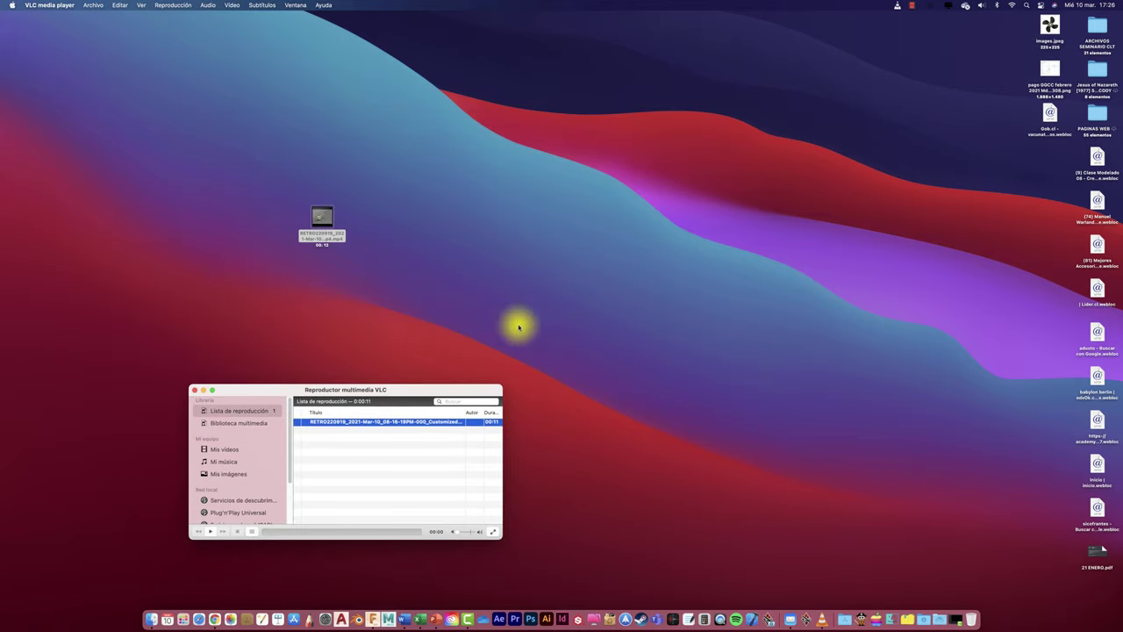
pyautogui.click(195, 389)
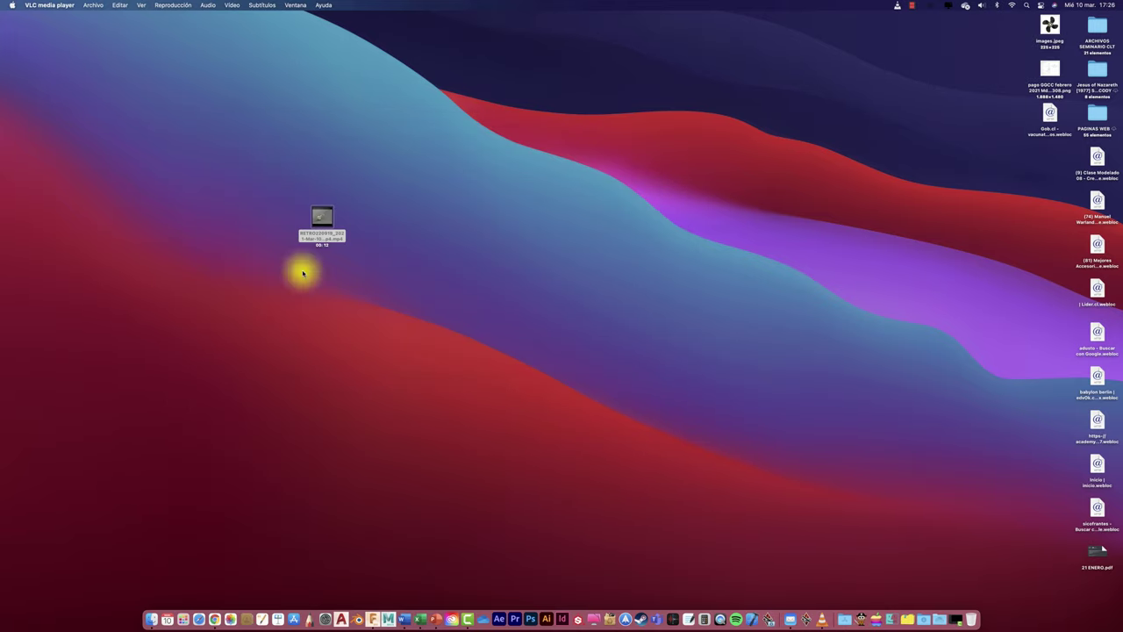
# Play the turntable MP4 in QuickTime Player, close the VLC playlist window, and show Mission Control
pyautogui.rightClick(321, 214)
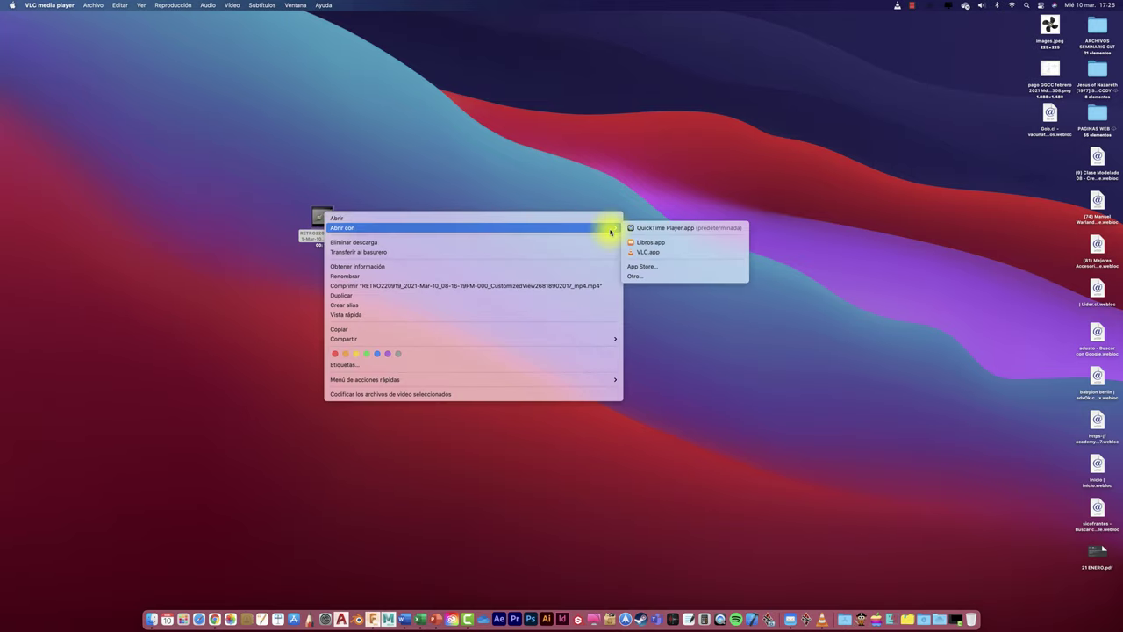
pyautogui.click(676, 228)
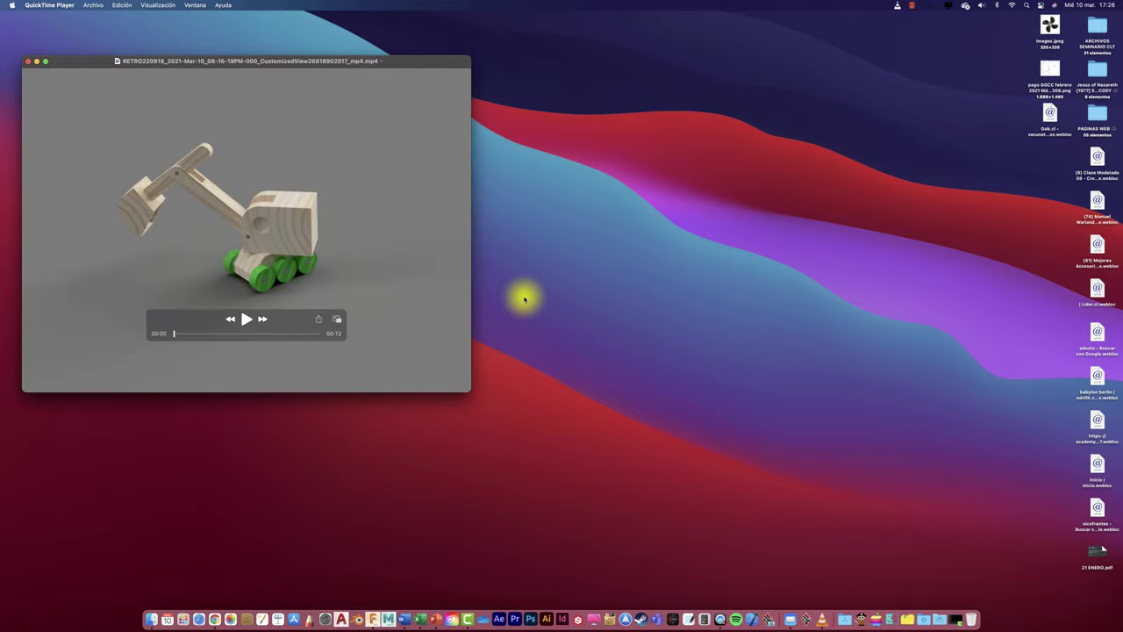
pyautogui.click(244, 320)
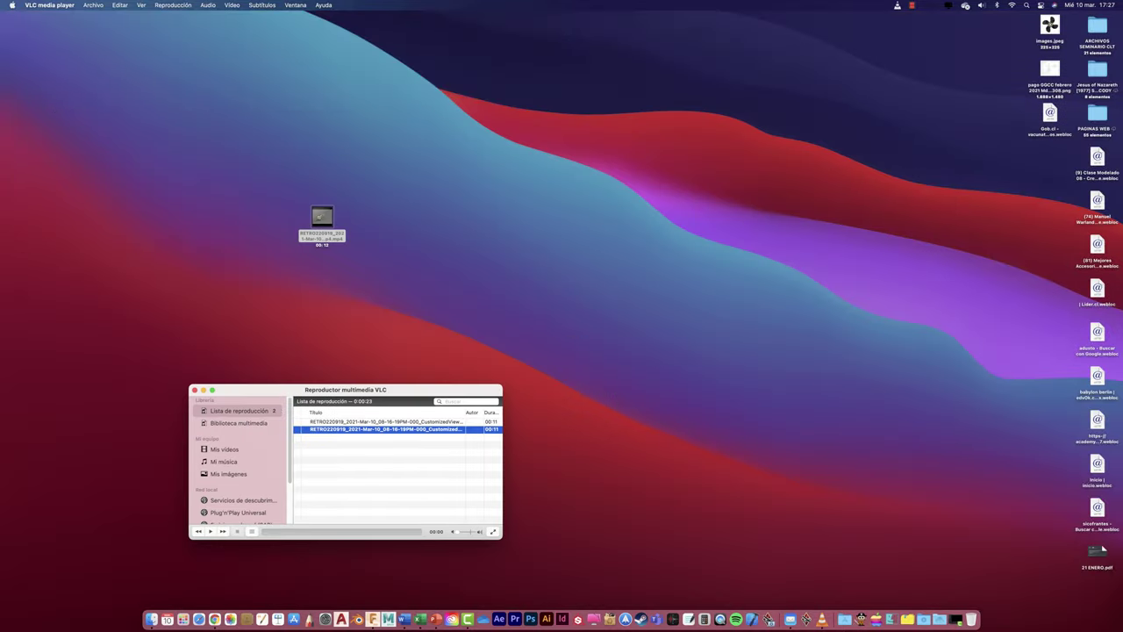
pyautogui.click(195, 391)
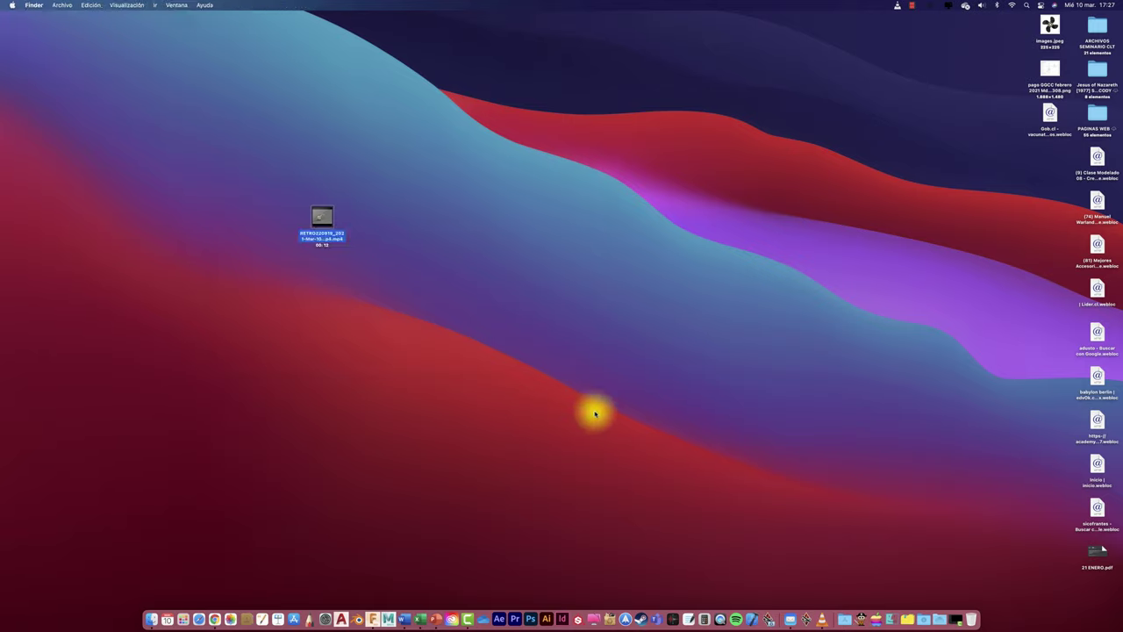
pyautogui.hotkey('ctrl', 'Up')
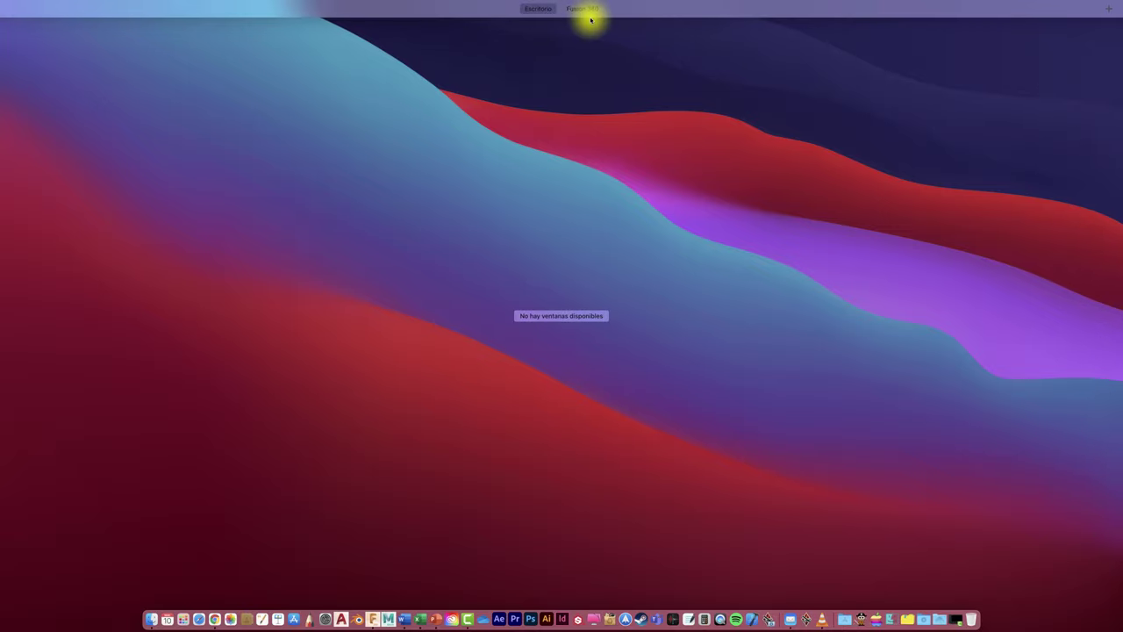
# Switch to the Fusion 360 space and close the Rendering Gallery to show the excavator model
pyautogui.click(588, 38)
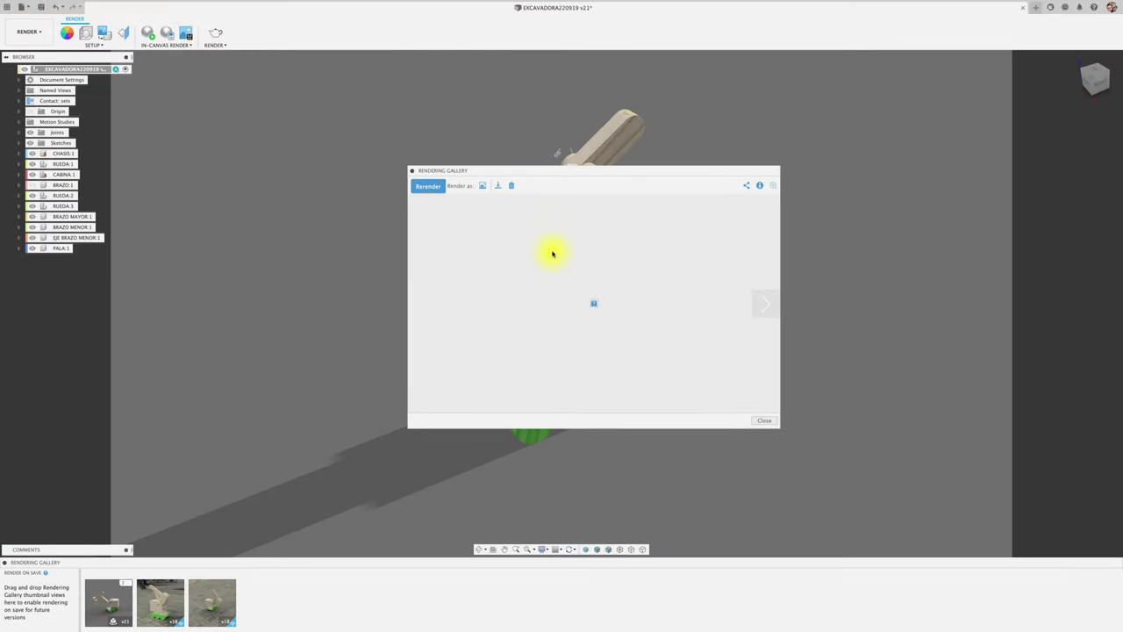
pyautogui.click(763, 422)
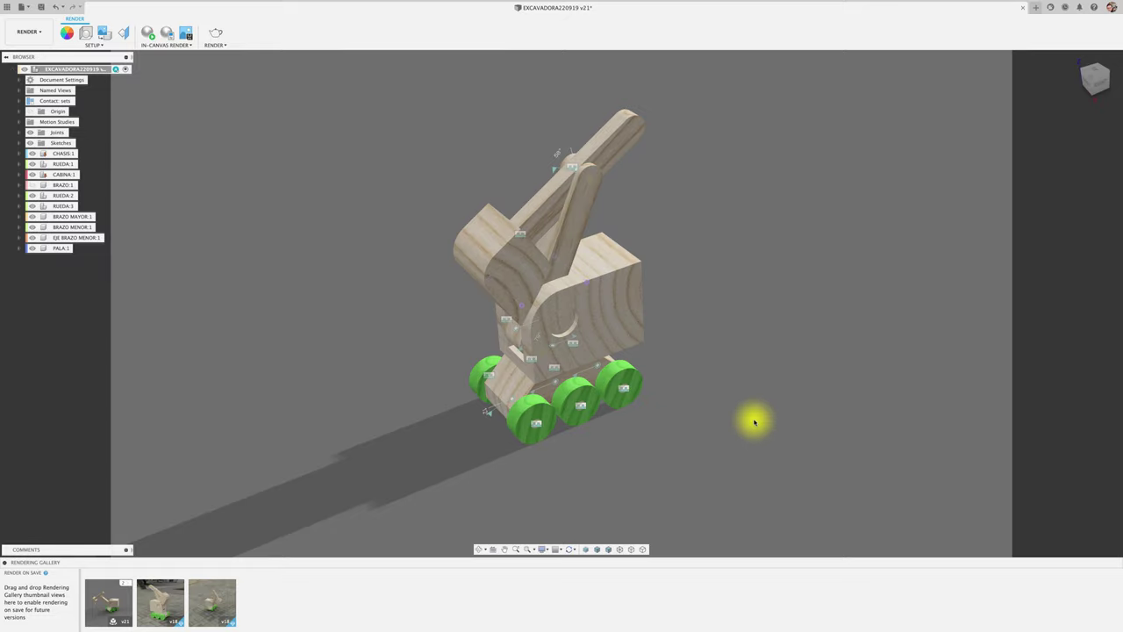